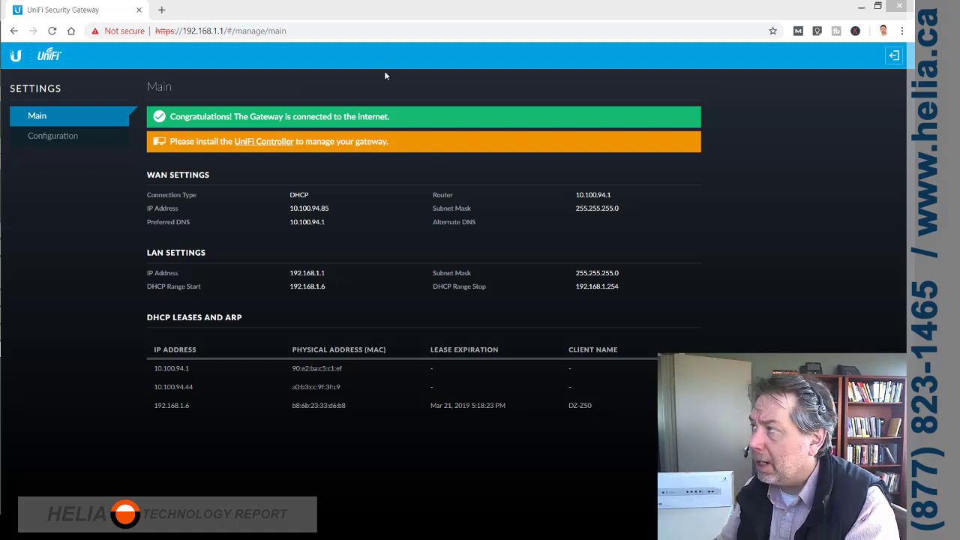
# - Open a Windows Command Prompt window over the gateway's web page
pyautogui.hotkey('alt', 'Tab')
pyautogui.press('Escape')
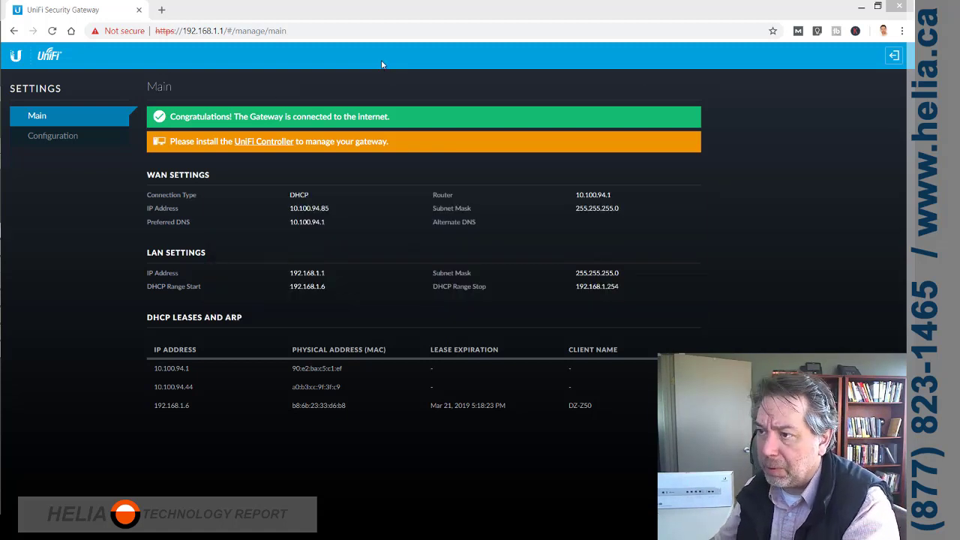
pyautogui.press('super+r')
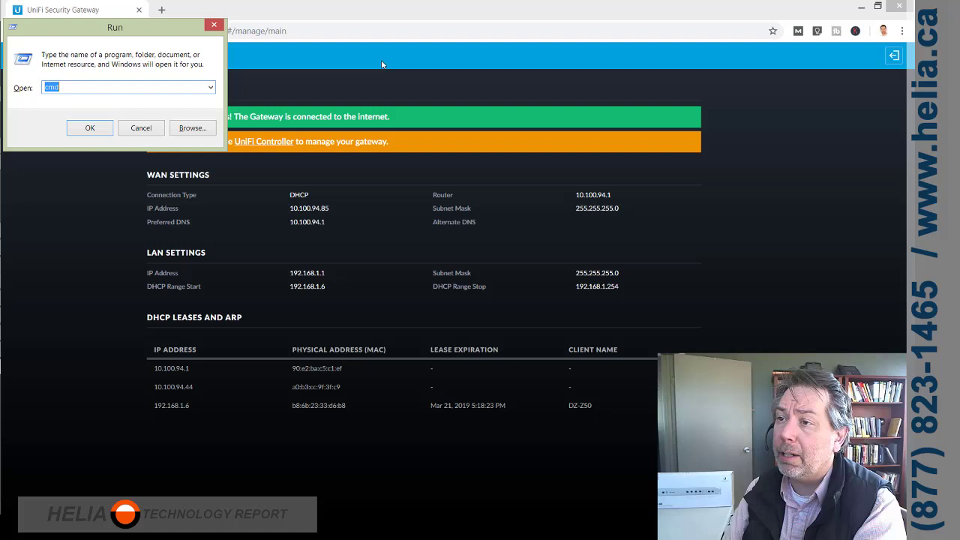
pyautogui.press('Return')
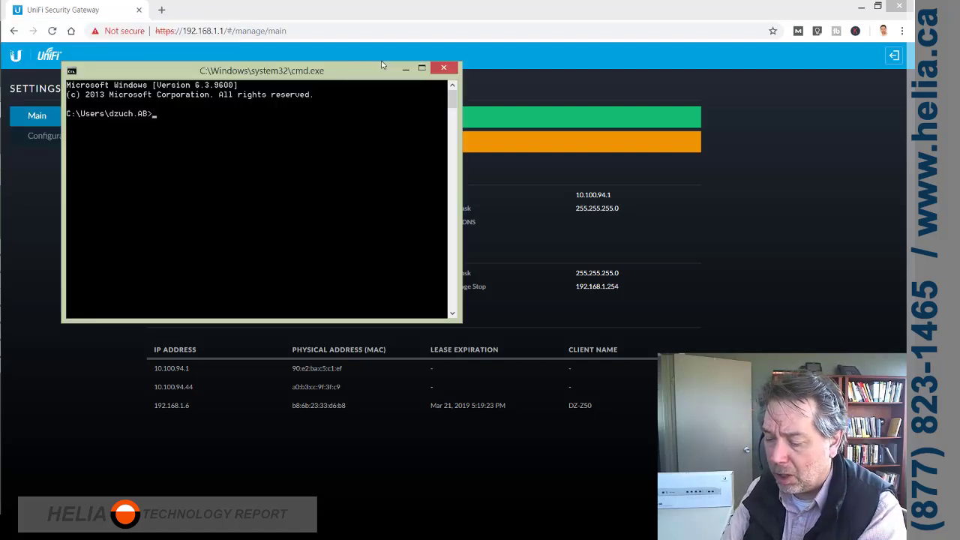
pyautogui.press('super+r')
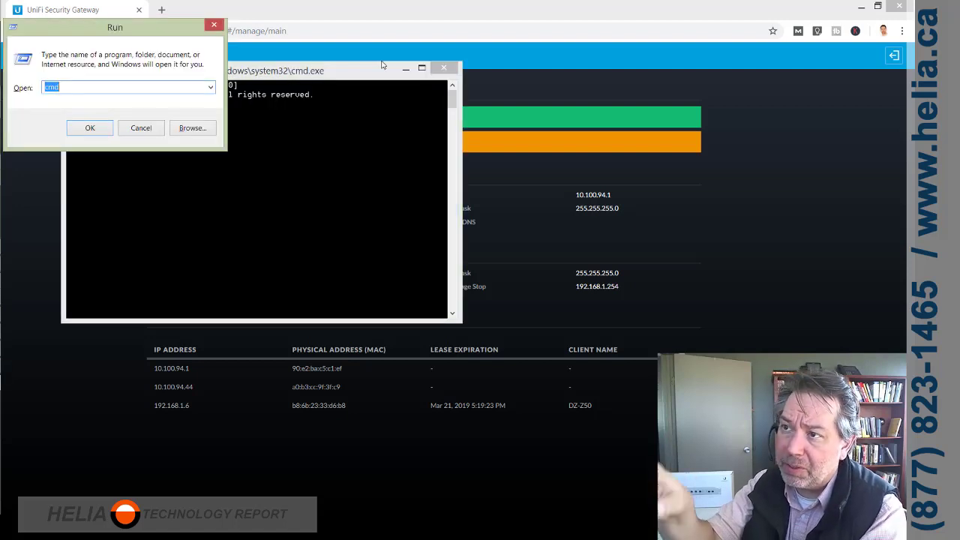
pyautogui.press('Return')
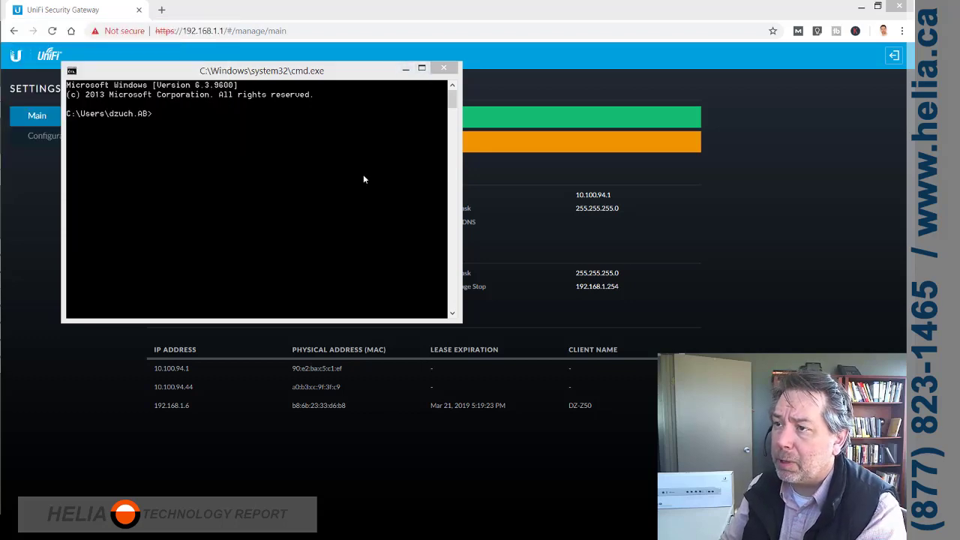
# - Run ipconfig, check the Ethernet adapter's IPv4 address and default gateway, and minimize the command window
pyautogui.write('ipconfig')
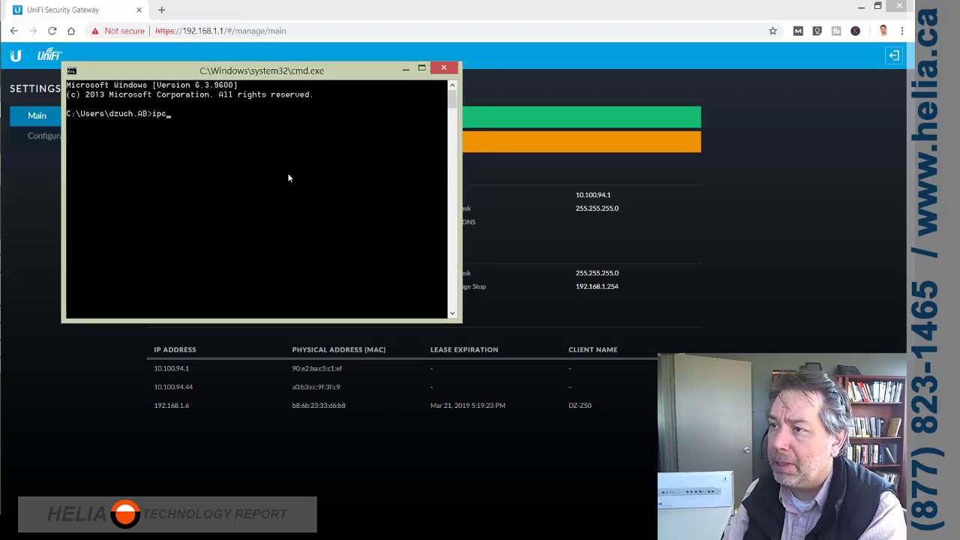
pyautogui.press('Return')
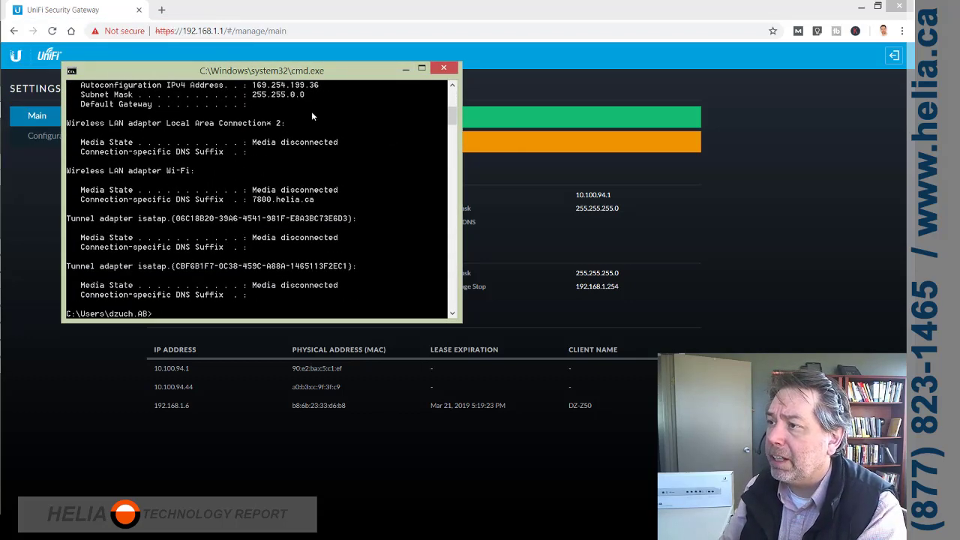
pyautogui.click(452, 86)
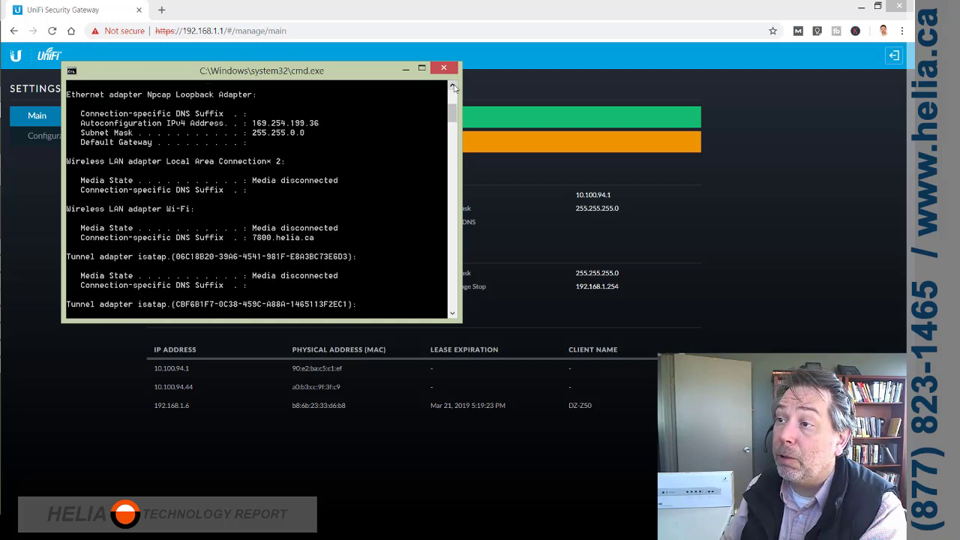
pyautogui.moveTo(452, 85); pyautogui.dragTo(452, 85)
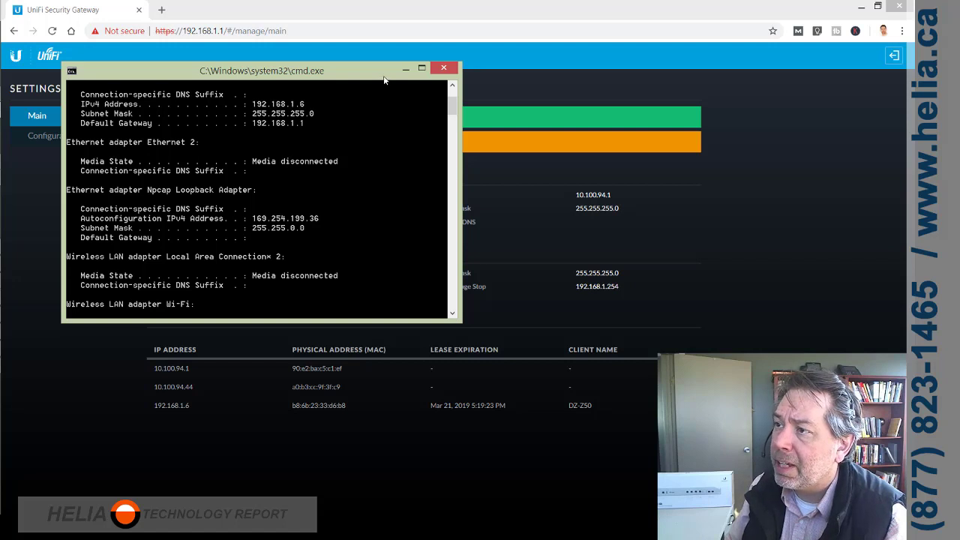
pyautogui.click(405, 68)
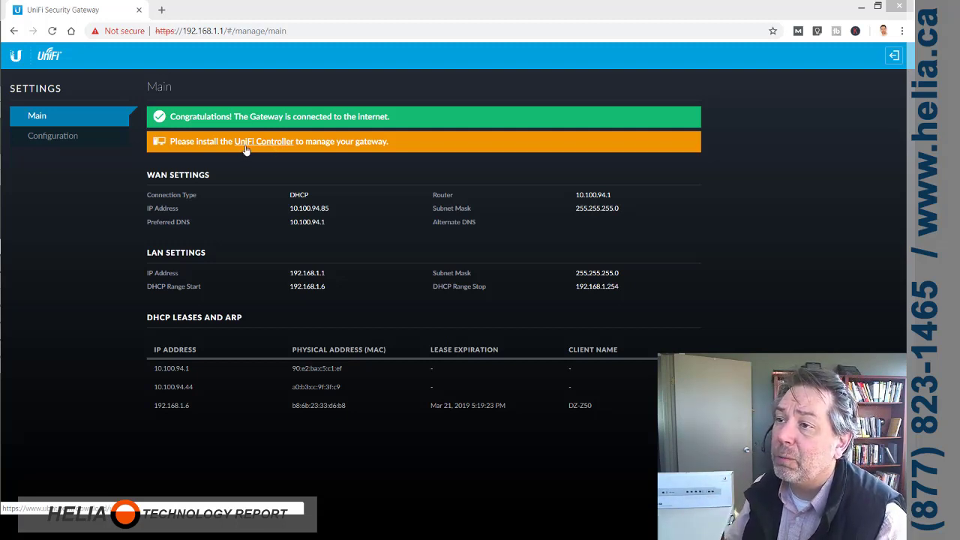
# - Review the gateway's Configuration page and the linked UniFi Controller downloads page, and return to the gateway's Main page
pyautogui.click(62, 139)
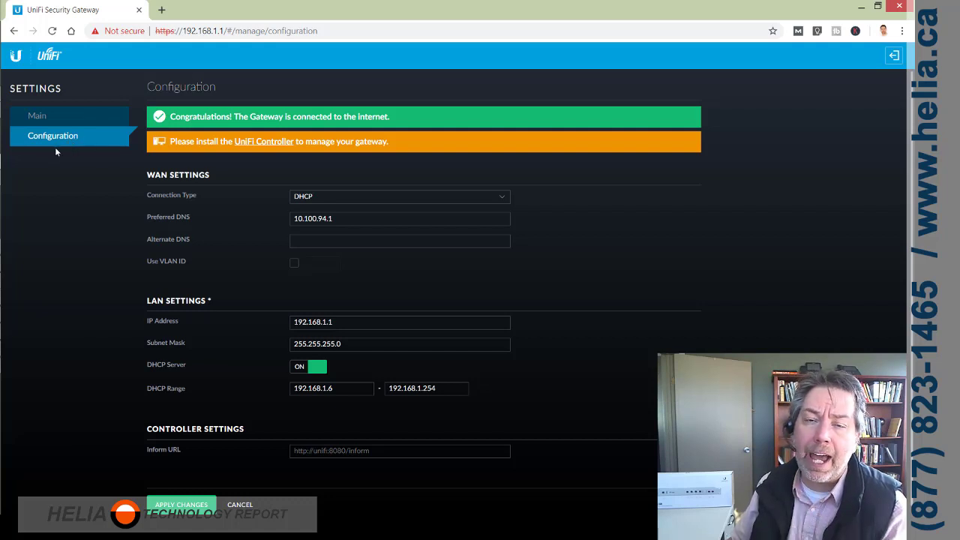
pyautogui.click(39, 120)
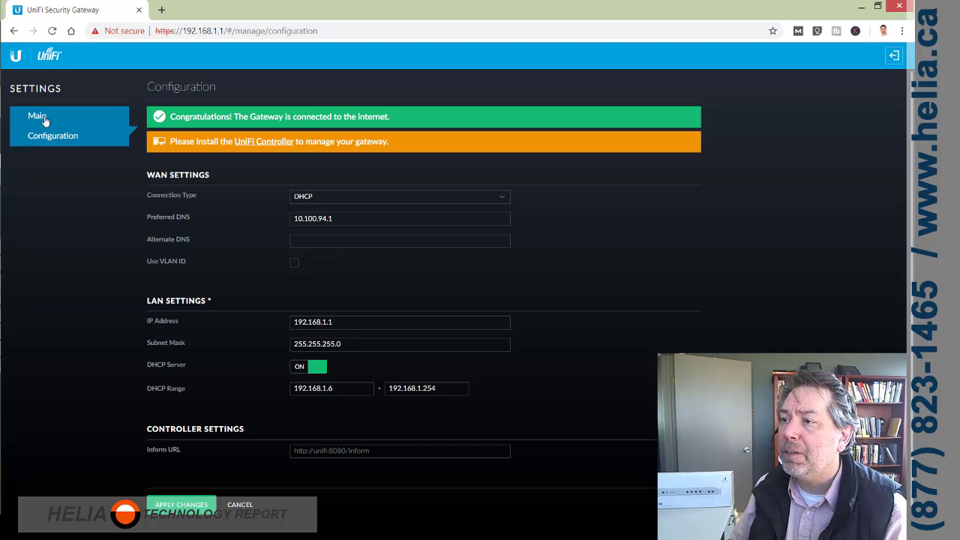
pyautogui.click(262, 142)
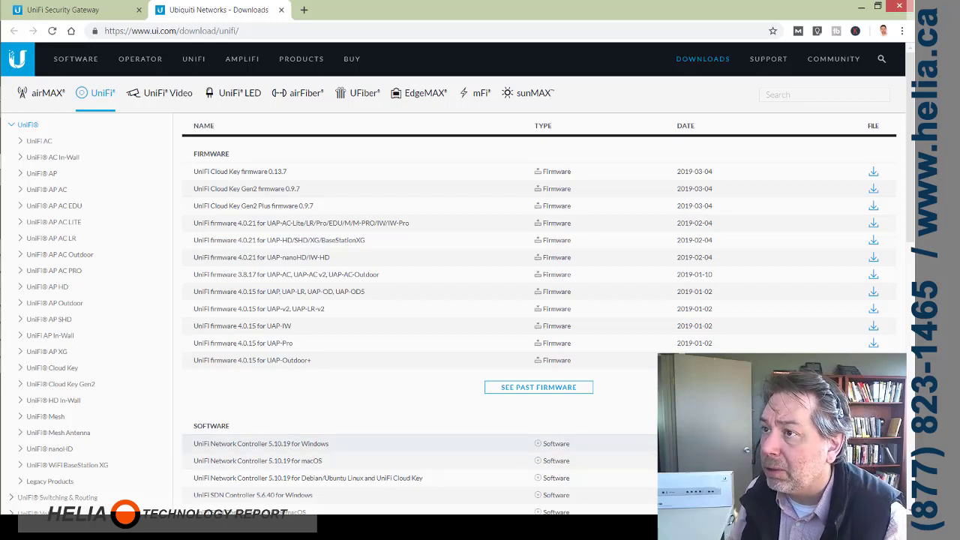
pyautogui.click(278, 9)
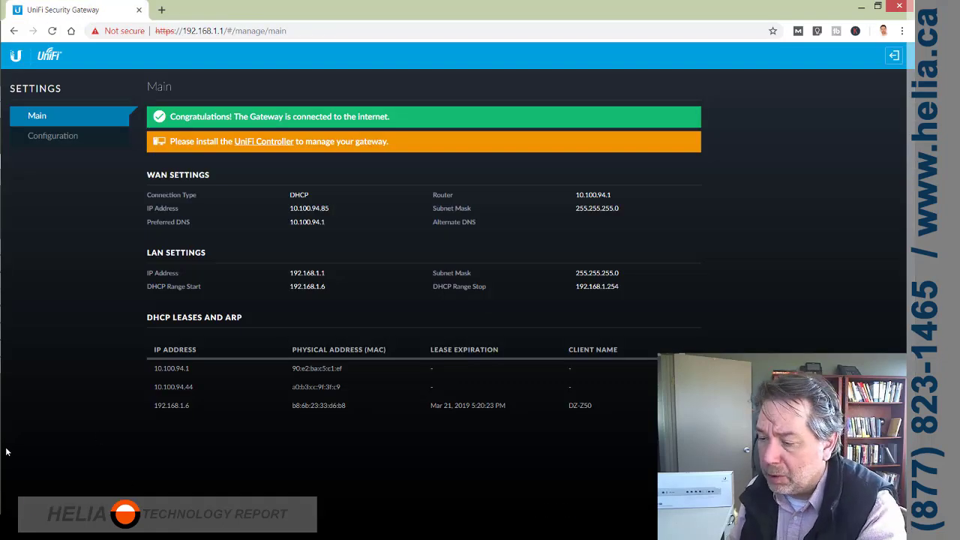
# - Start the locally installed UniFi Controller and launch its network management page in the browser
pyautogui.moveTo(2, 442)
pyautogui.press('super')
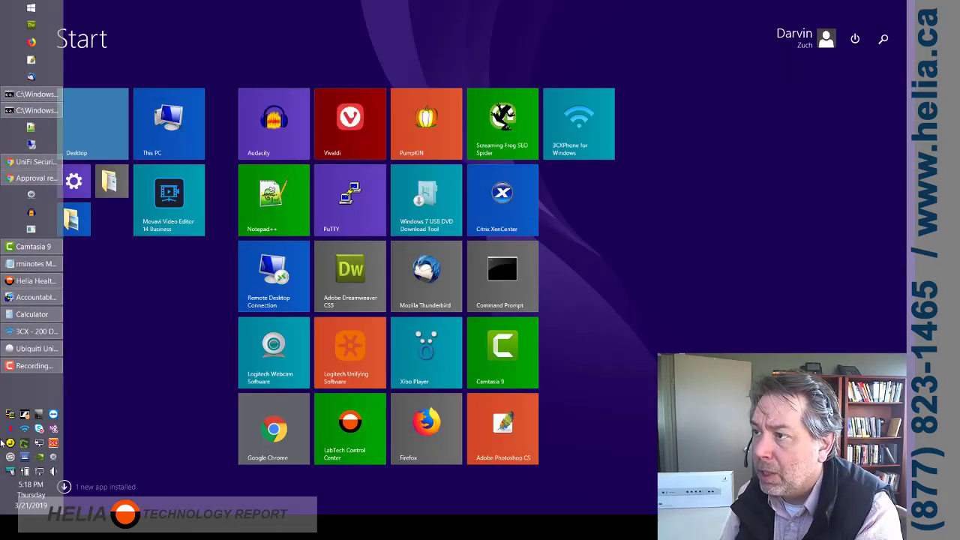
pyautogui.write('unifi')
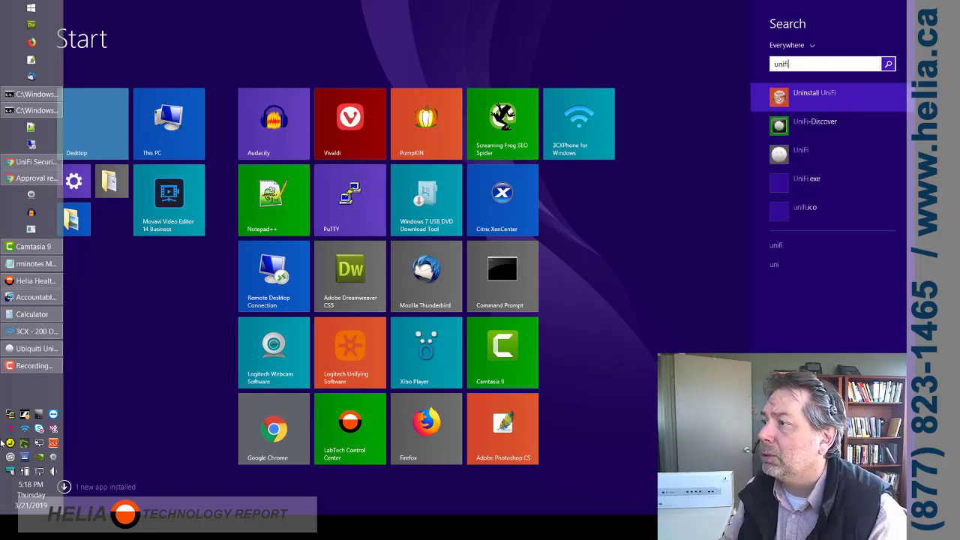
pyautogui.click(783, 153)
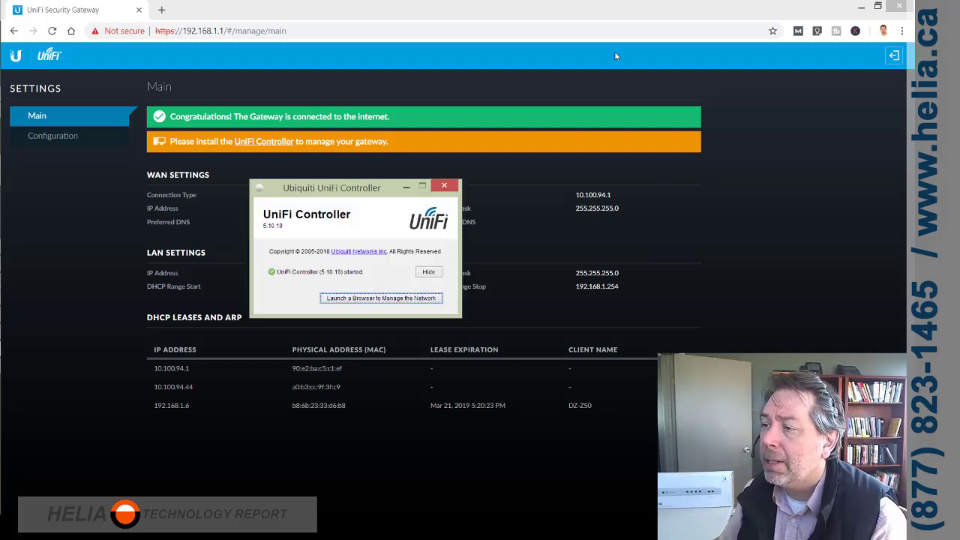
pyautogui.moveTo(367, 188); pyautogui.dragTo(649, 209)
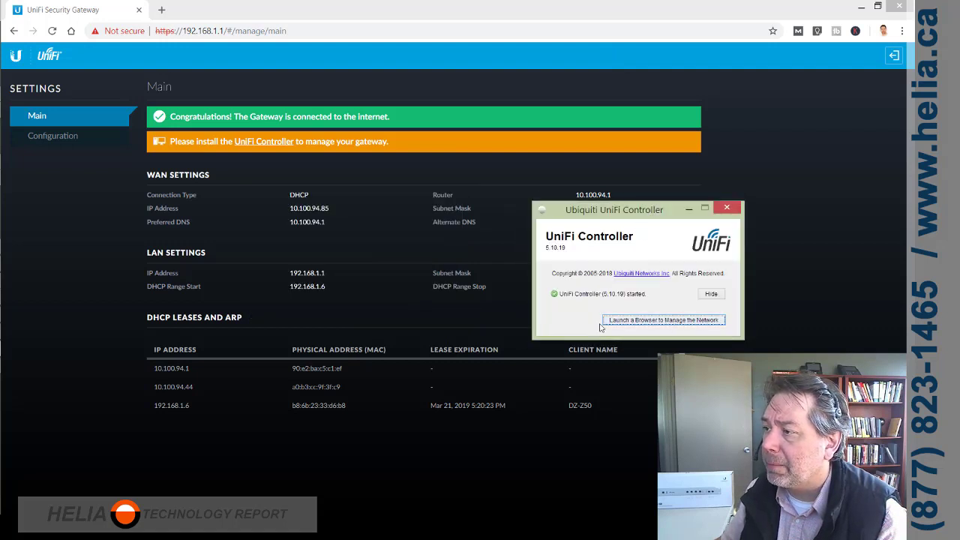
pyautogui.click(651, 320)
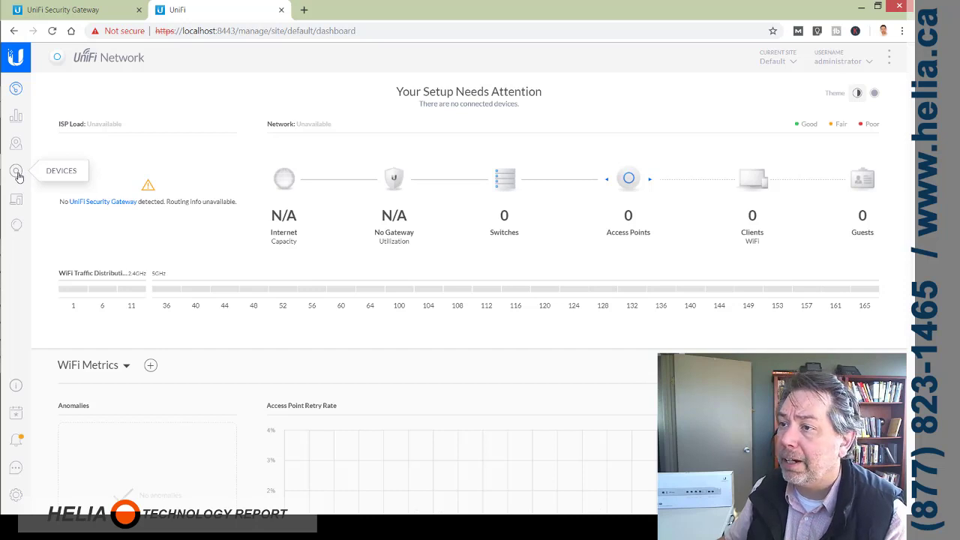
# - Adopt the pending UniFi Security Gateway 4P from the controller's device list
pyautogui.click(16, 172)
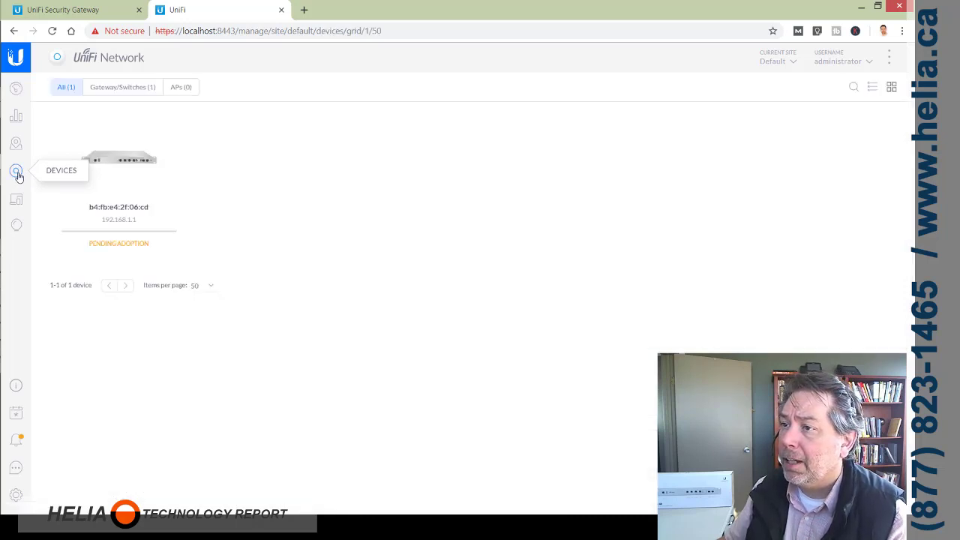
pyautogui.click(118, 167)
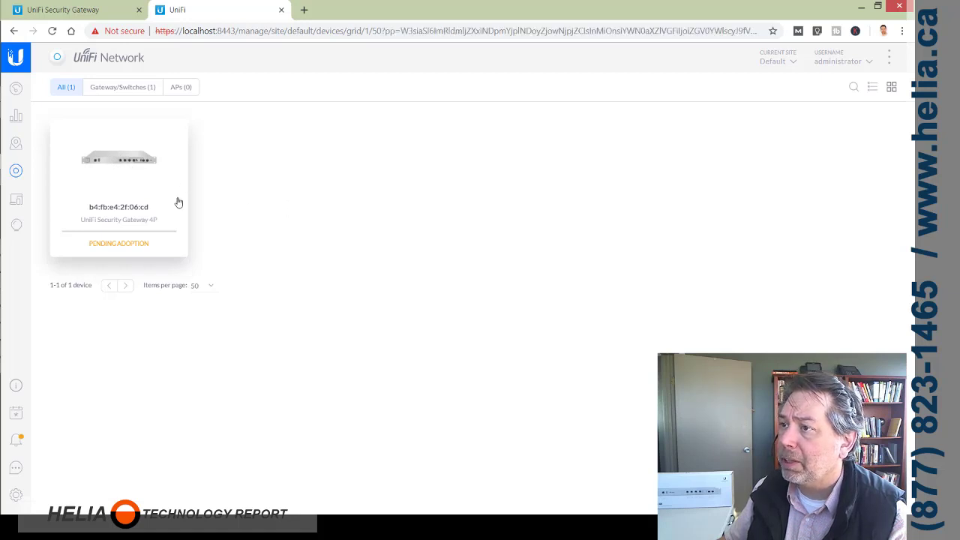
pyautogui.click(116, 183)
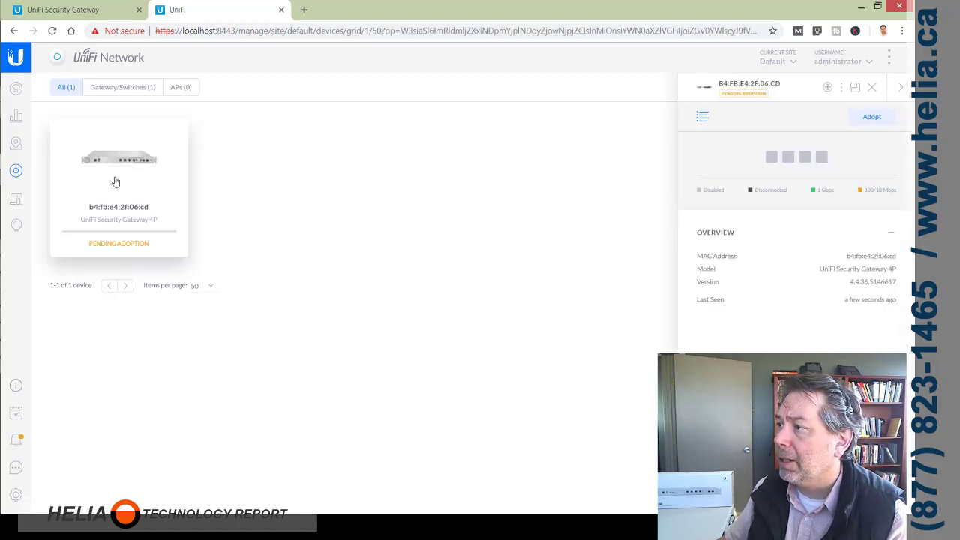
pyautogui.click(874, 118)
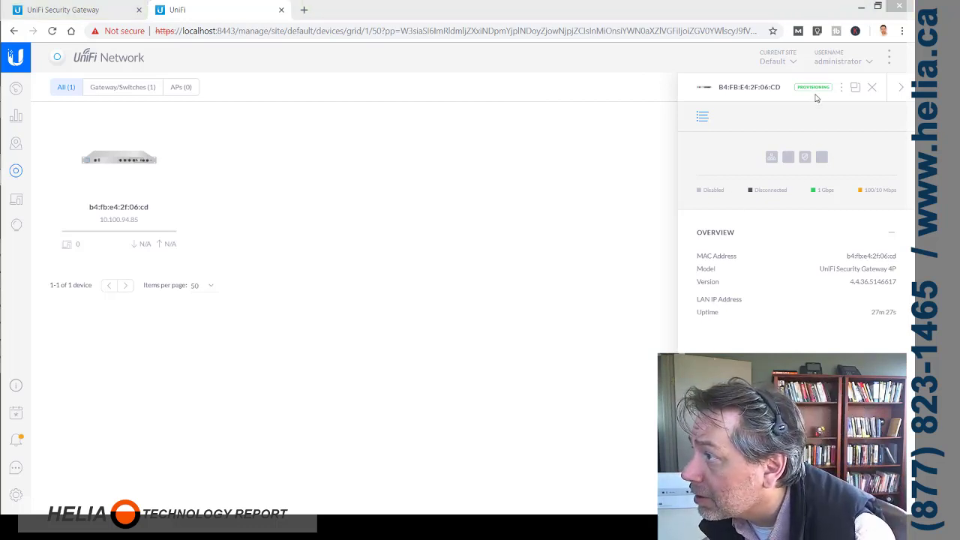
pyautogui.click(556, 200)
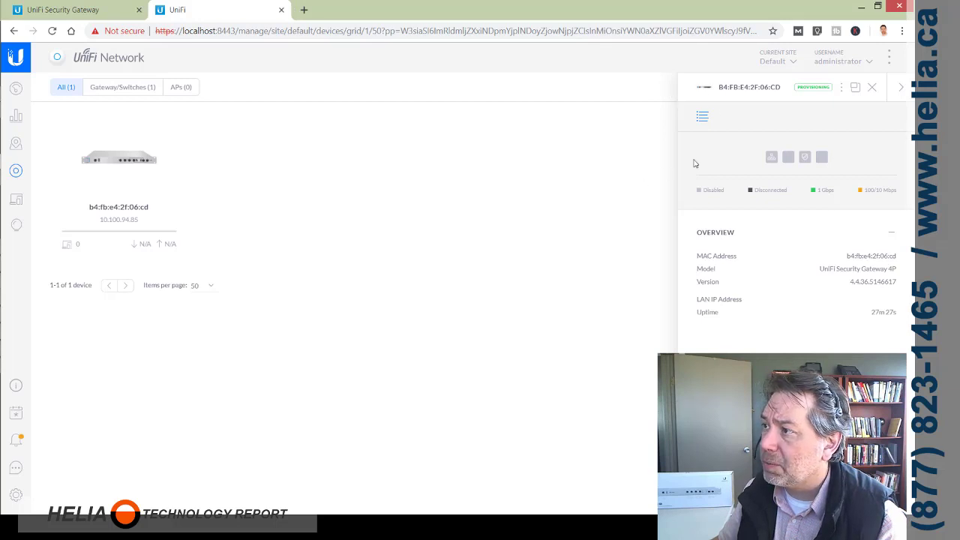
# - Examine the static routes and IPv4 firewall rules in the Routing & Firewall settings, closing the gateway's details
pyautogui.click(17, 498)
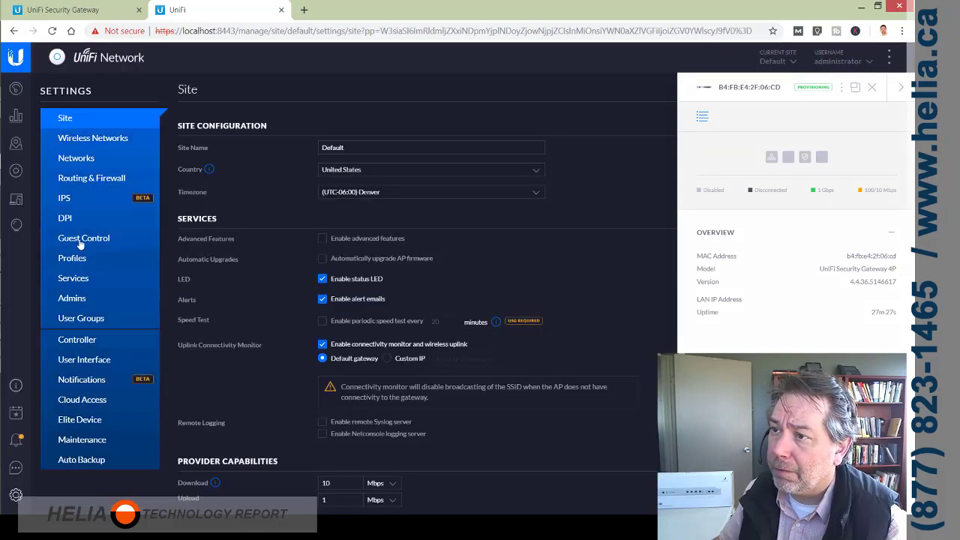
pyautogui.click(84, 180)
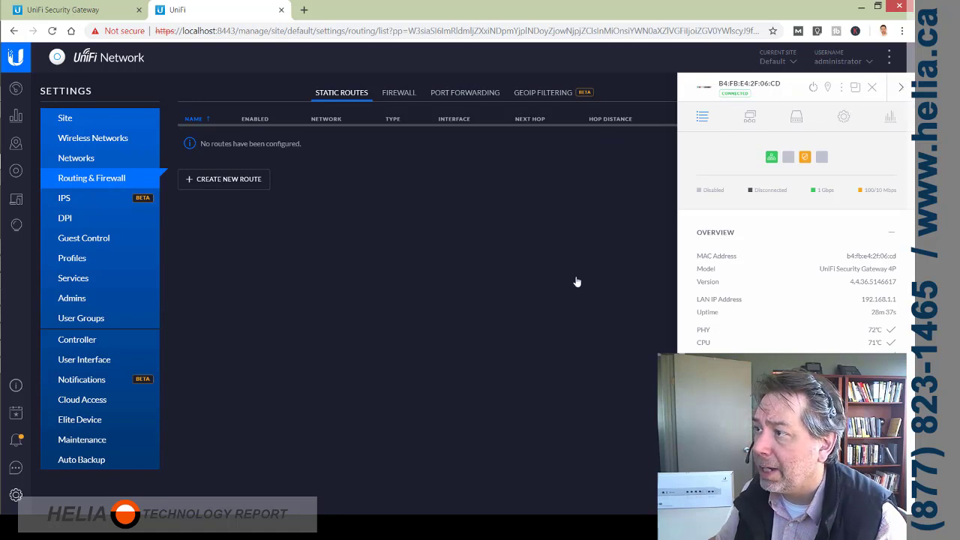
pyautogui.click(871, 87)
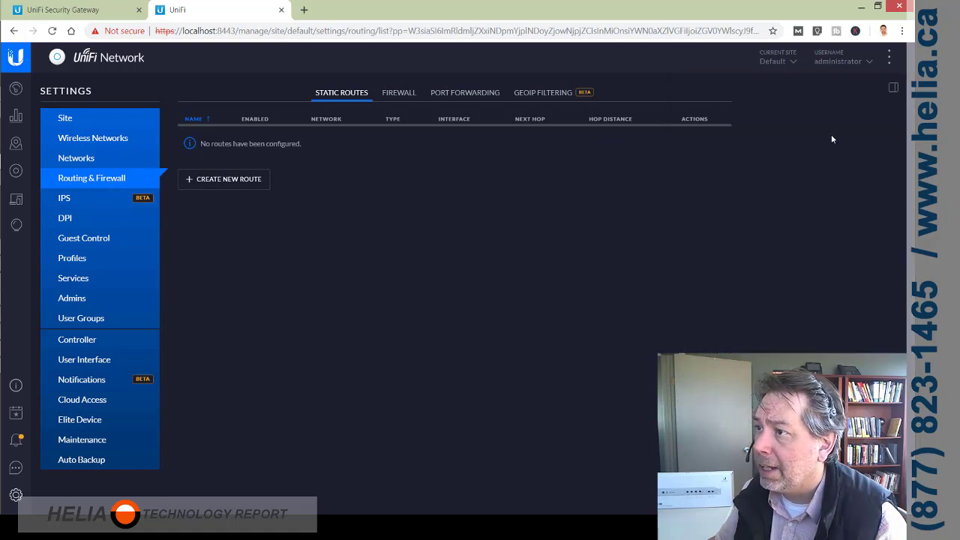
pyautogui.click(396, 94)
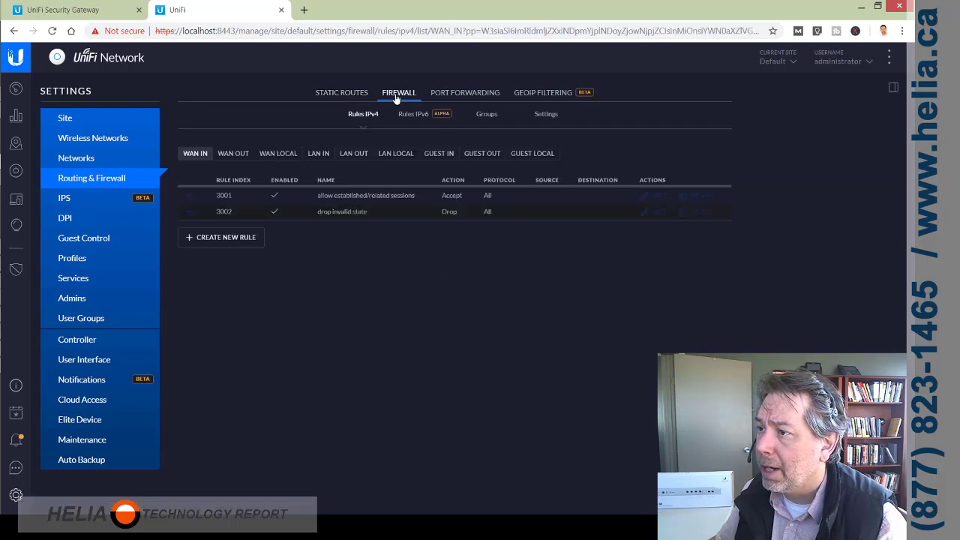
# - Start a new port forward rule in the Routing & Firewall settings and name it "PBX SIP UDP"
pyautogui.click(444, 95)
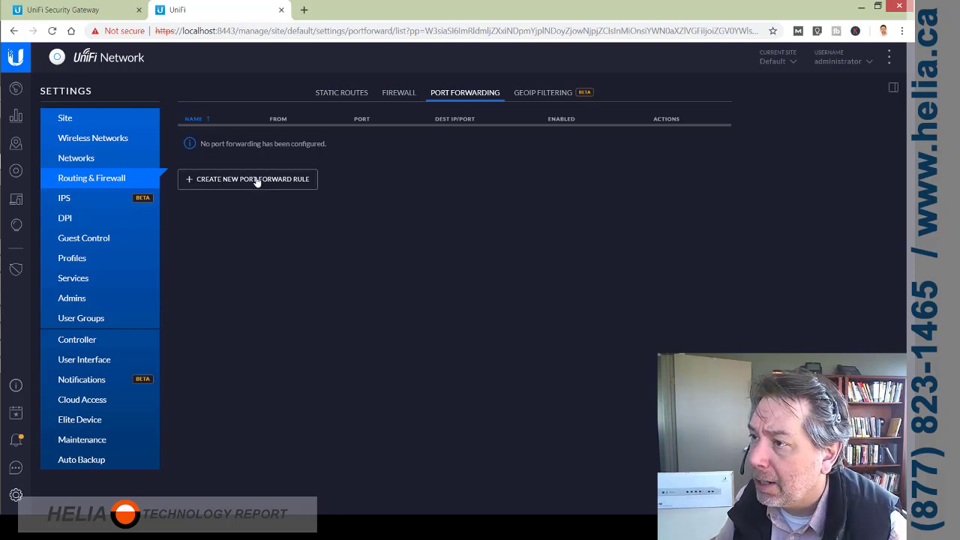
pyautogui.click(217, 183)
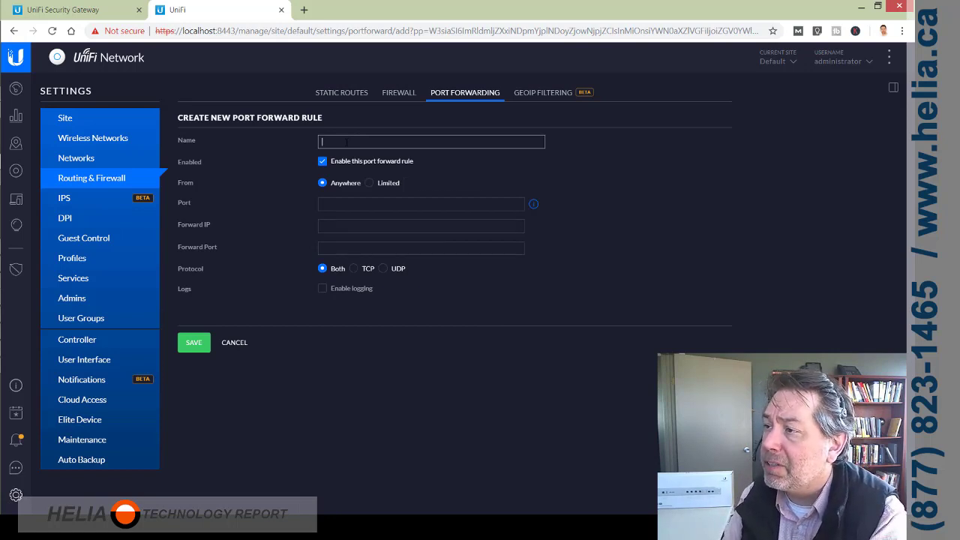
pyautogui.write('PBX S')
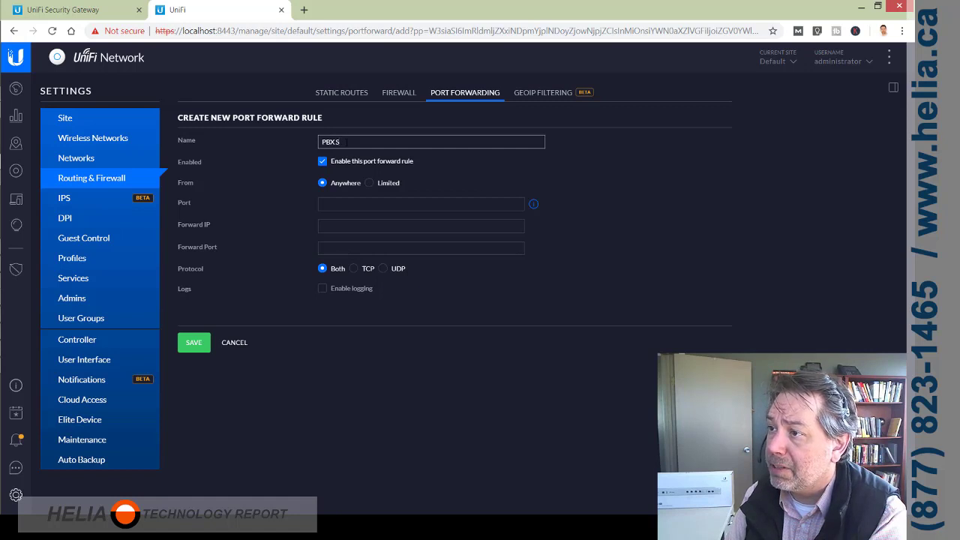
pyautogui.write('IP TCP')
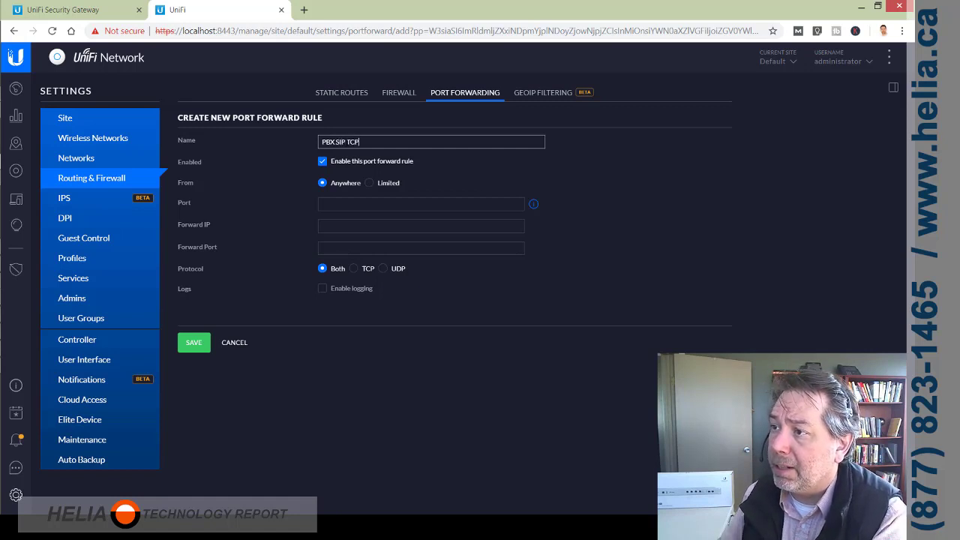
pyautogui.press('BackSpace')
pyautogui.press('BackSpace')
pyautogui.press('BackSpace')
pyautogui.press('BackSpace')
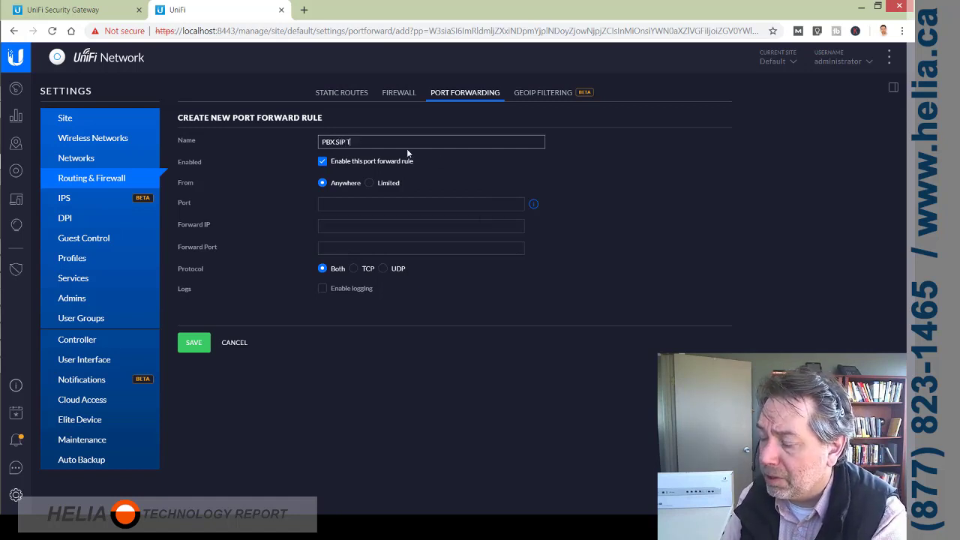
pyautogui.write('UDP')
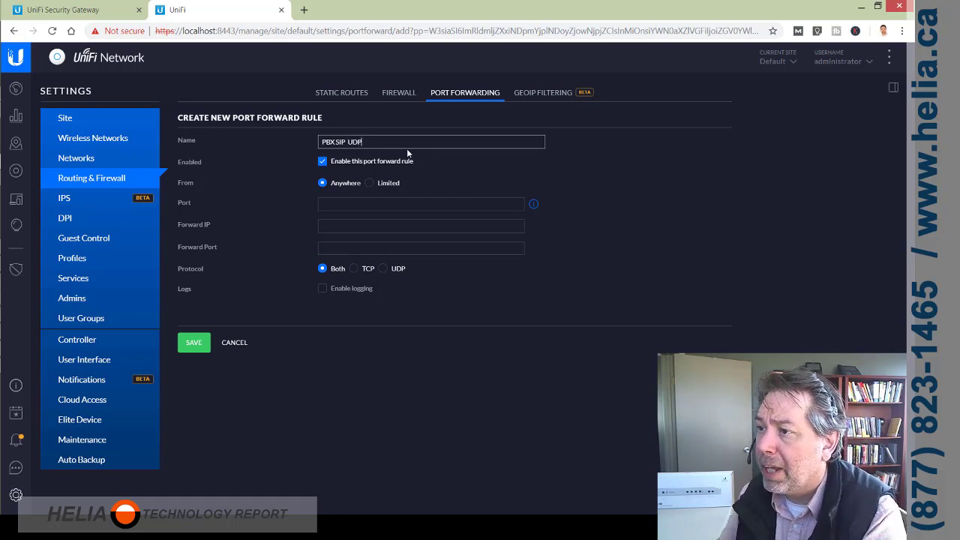
# - Set the rule's port to 5060 and forward it to IP 192.168.1.10 on port 5060
pyautogui.click(349, 204)
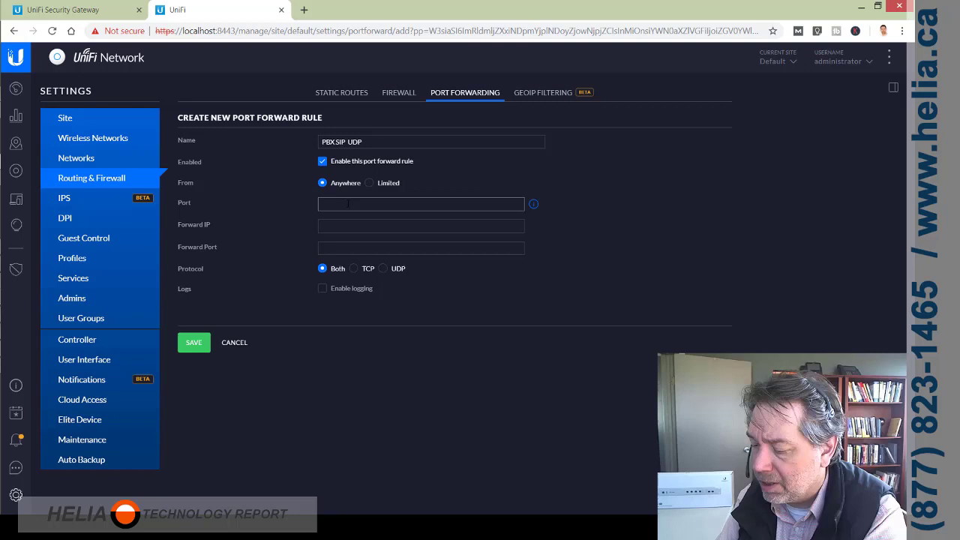
pyautogui.write('5060')
pyautogui.click(341, 225)
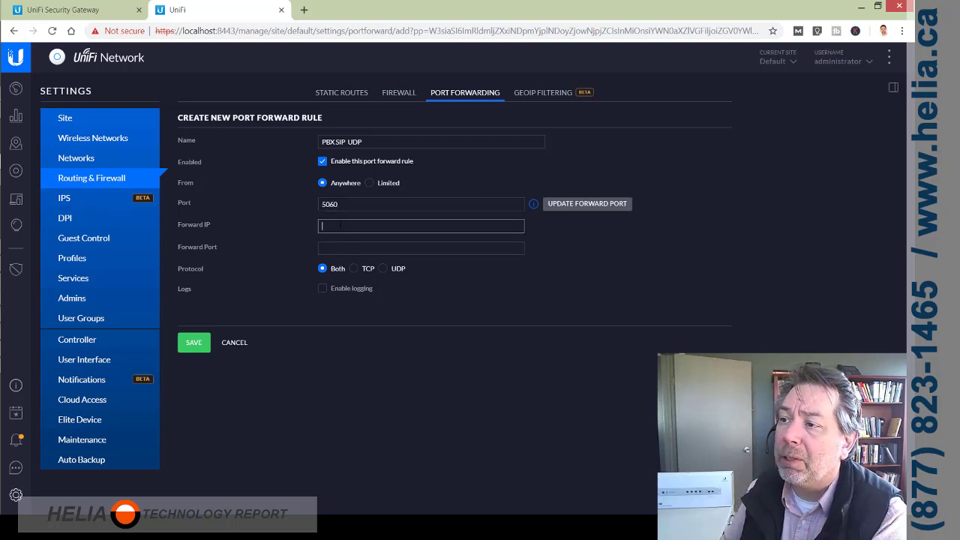
pyautogui.write('192')
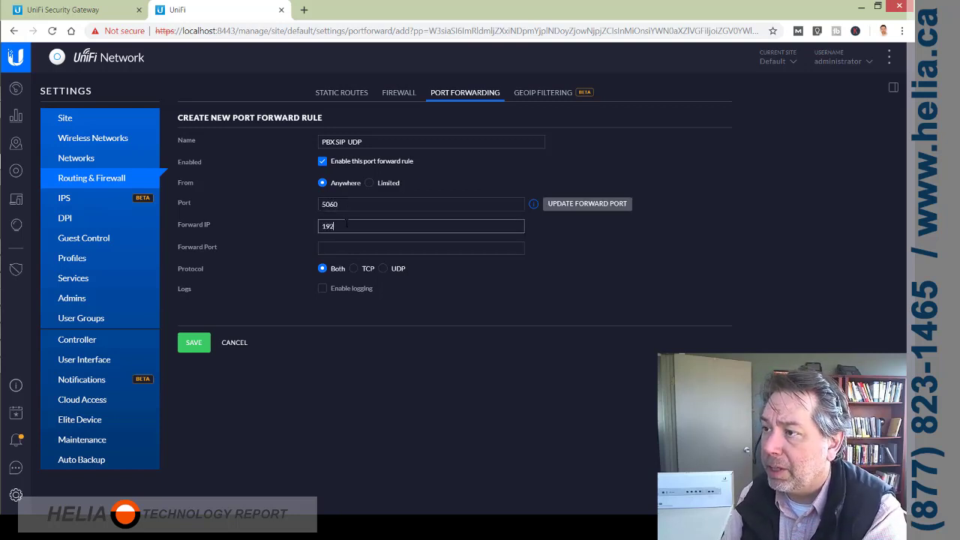
pyautogui.write('.168.1.10')
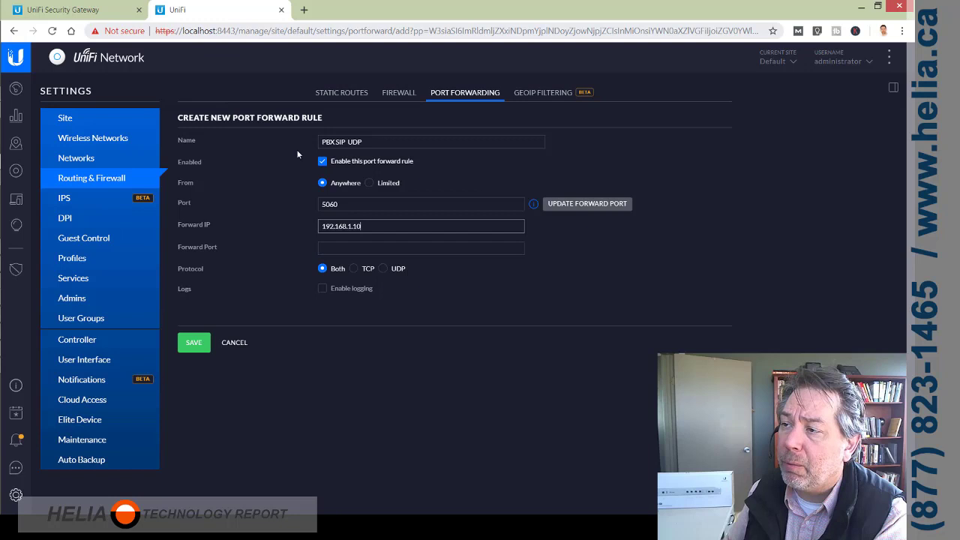
pyautogui.click(354, 247)
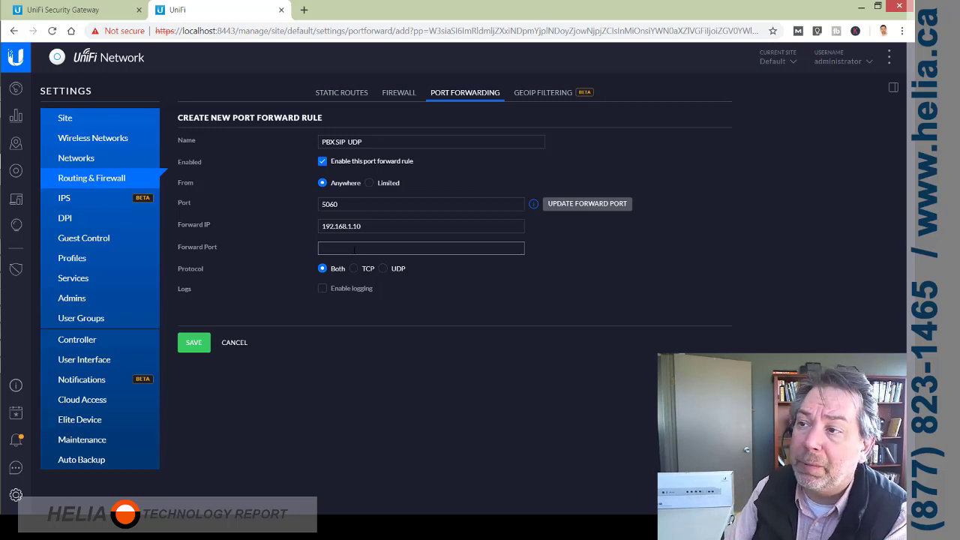
pyautogui.write('5060')
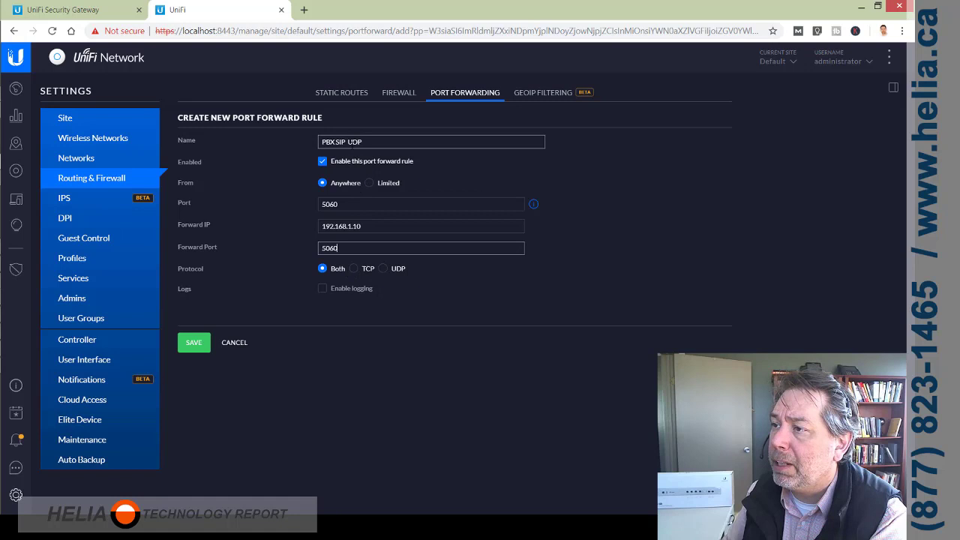
# - Shorten the rule's name to "PBX SIP" and save the rule
pyautogui.doubleClick(355, 142)
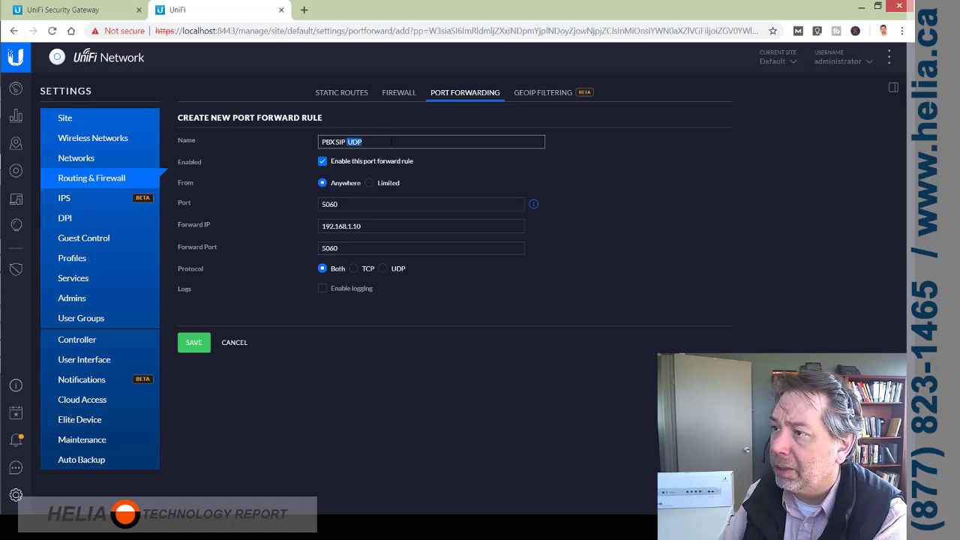
pyautogui.press('BackSpace')
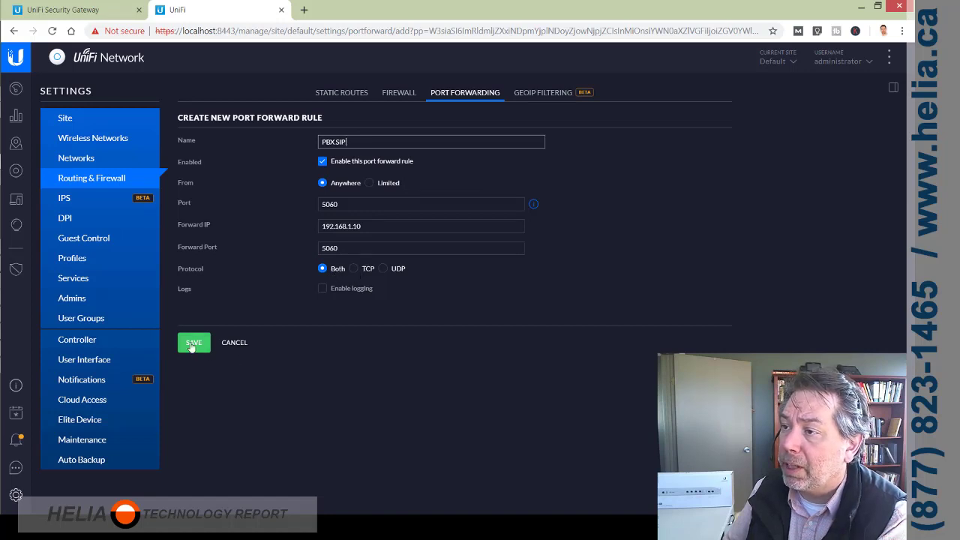
pyautogui.click(562, 297)
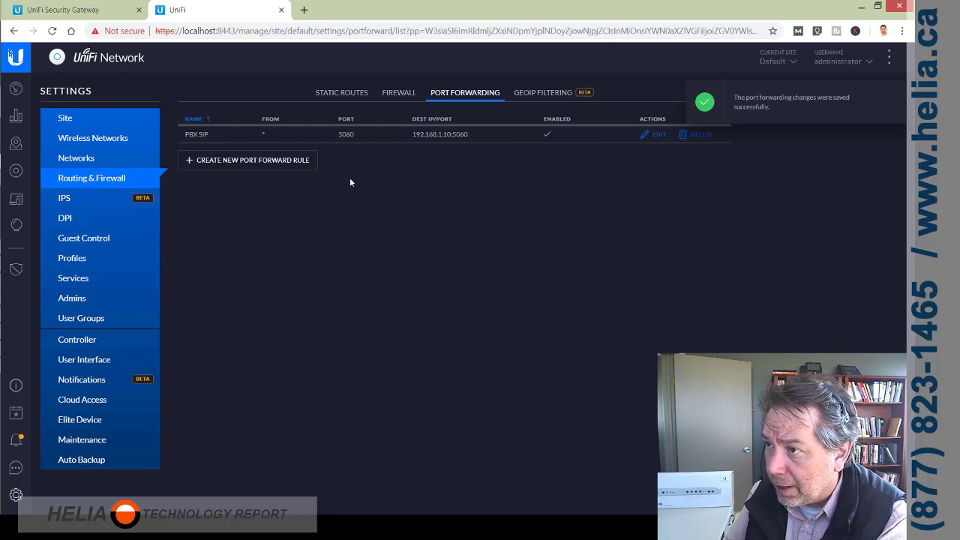
# - Start another port forward rule named "PBX HTTPS" with port 8088
pyautogui.click(257, 162)
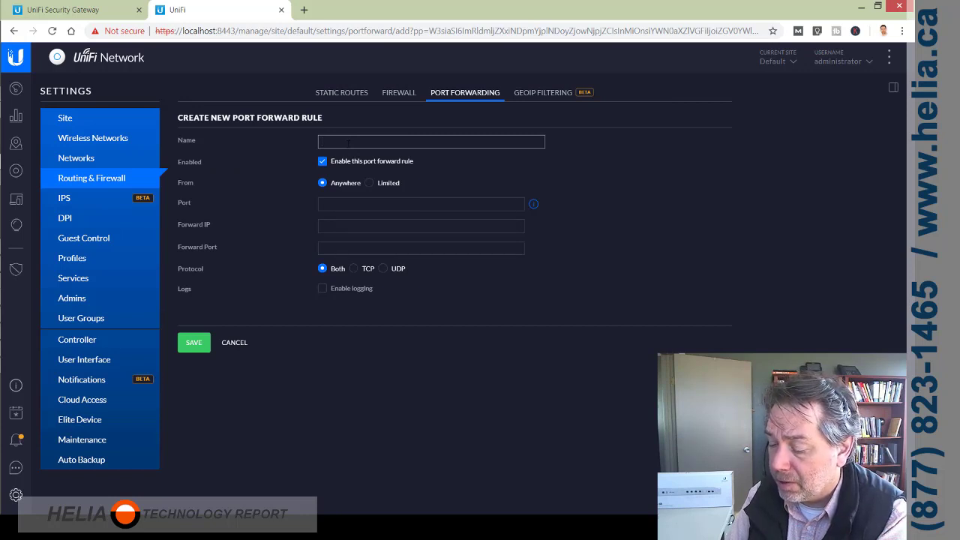
pyautogui.write('PBX')
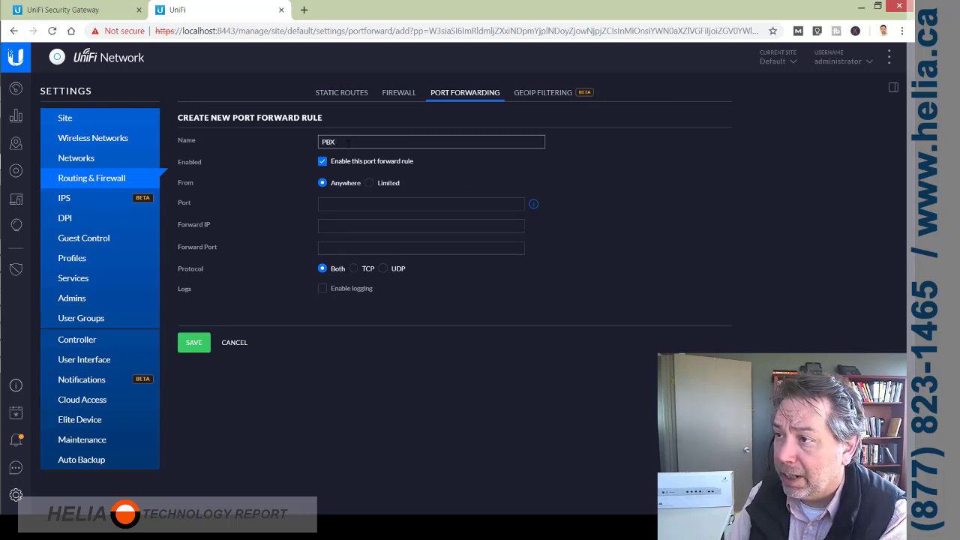
pyautogui.write(' HTTP')
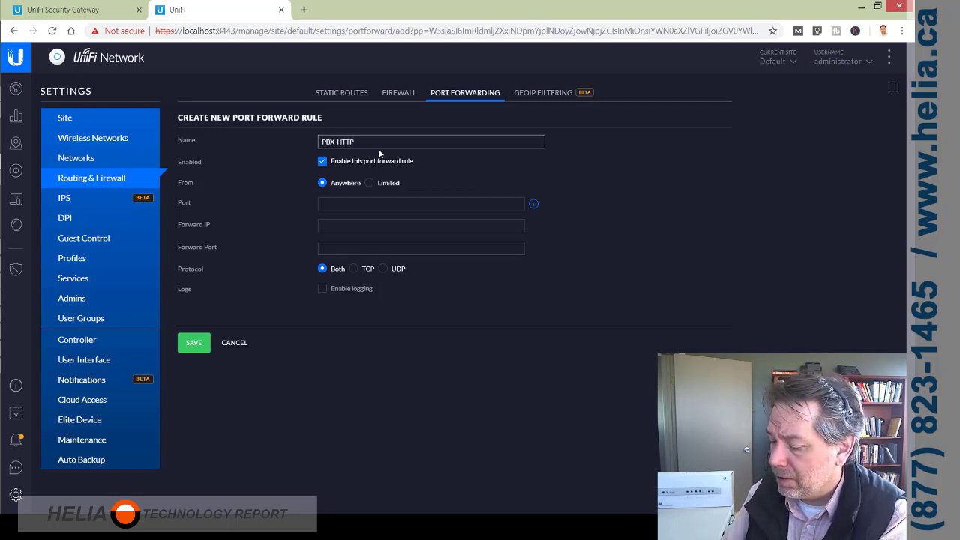
pyautogui.write('S')
pyautogui.click(324, 203)
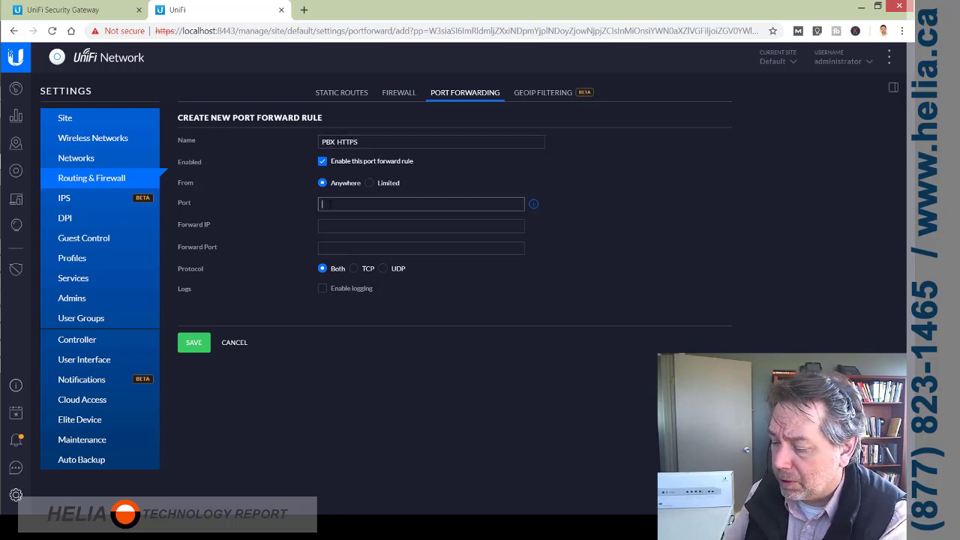
pyautogui.write('80')
pyautogui.write('38')
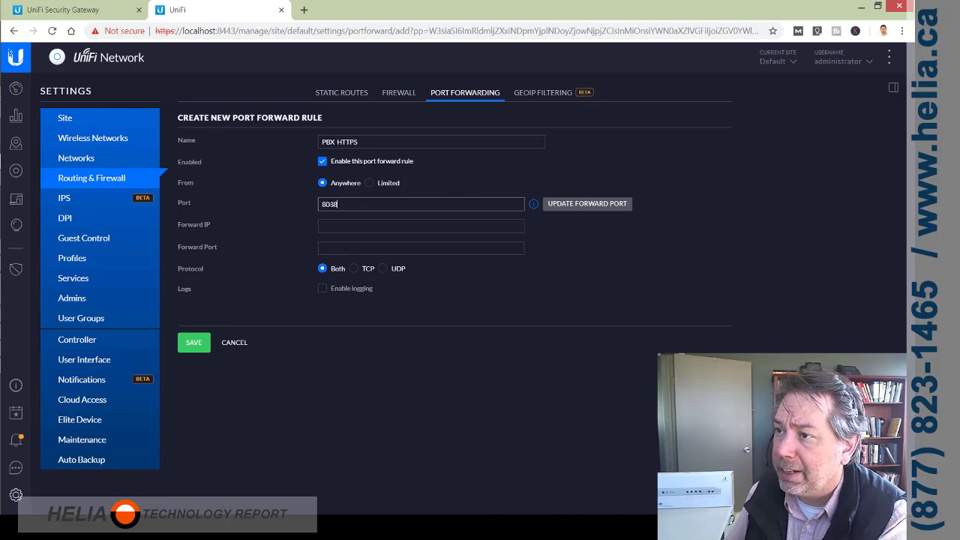
# - Forward the PBX HTTPS rule to 192.168.1.10 on port 8088 using only the TCP protocol, and save it
pyautogui.click(382, 225)
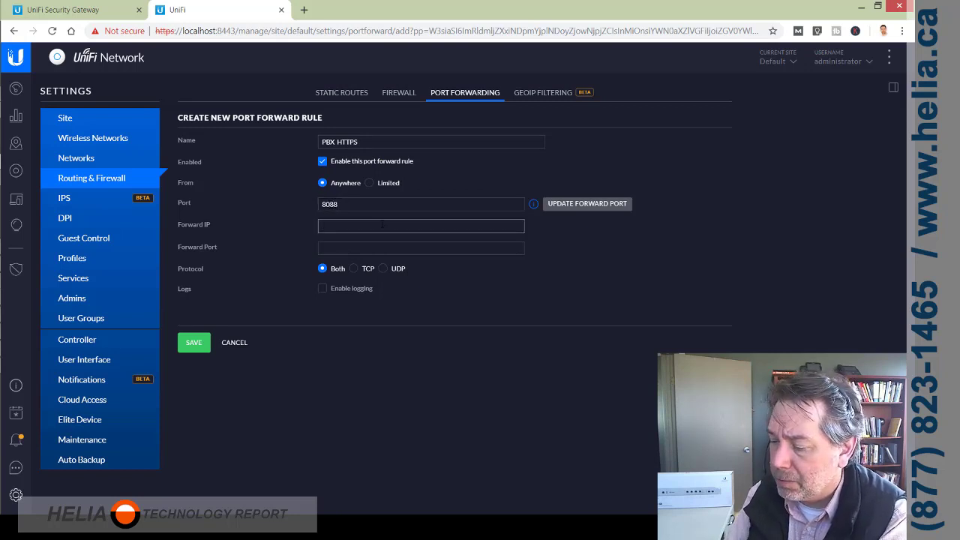
pyautogui.write('192.168.1')
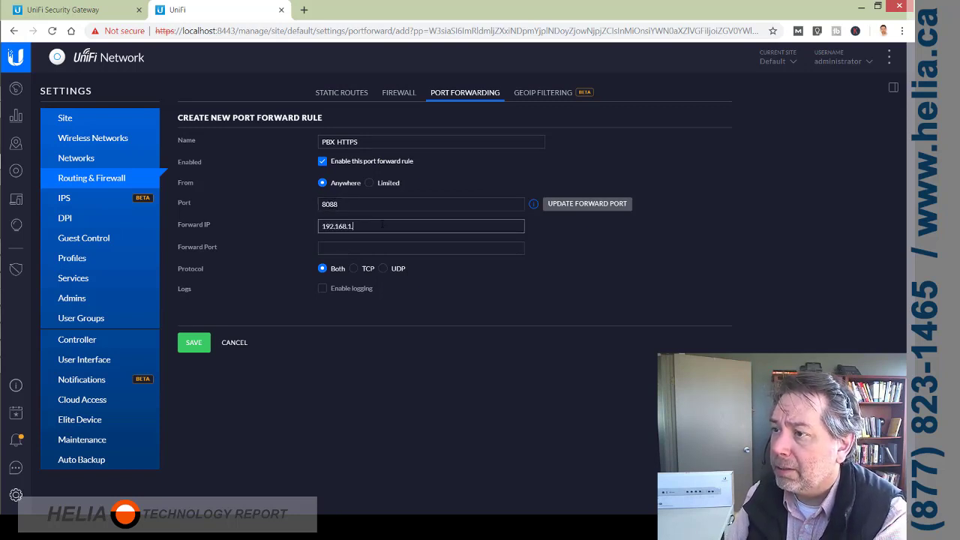
pyautogui.write('.10')
pyautogui.press('Tab')
pyautogui.write('8088')
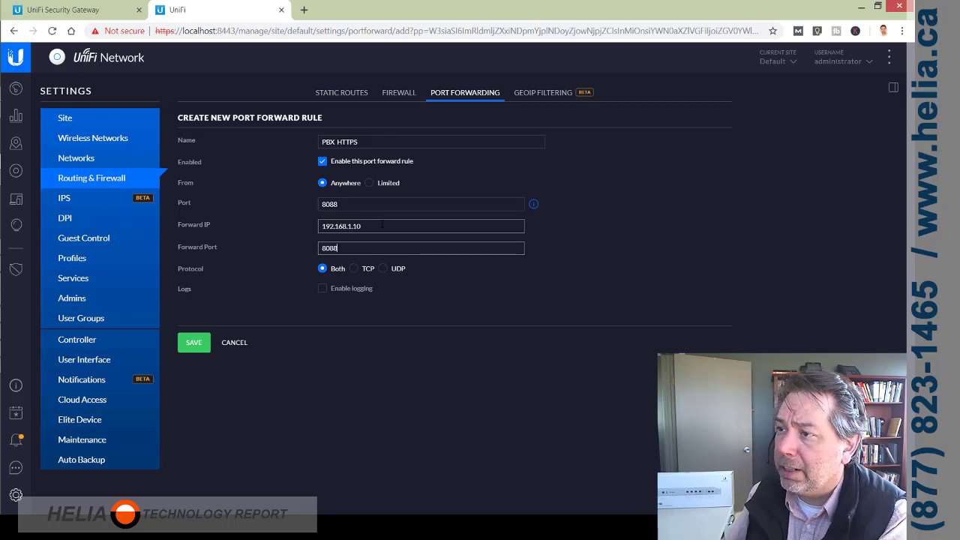
pyautogui.click(354, 269)
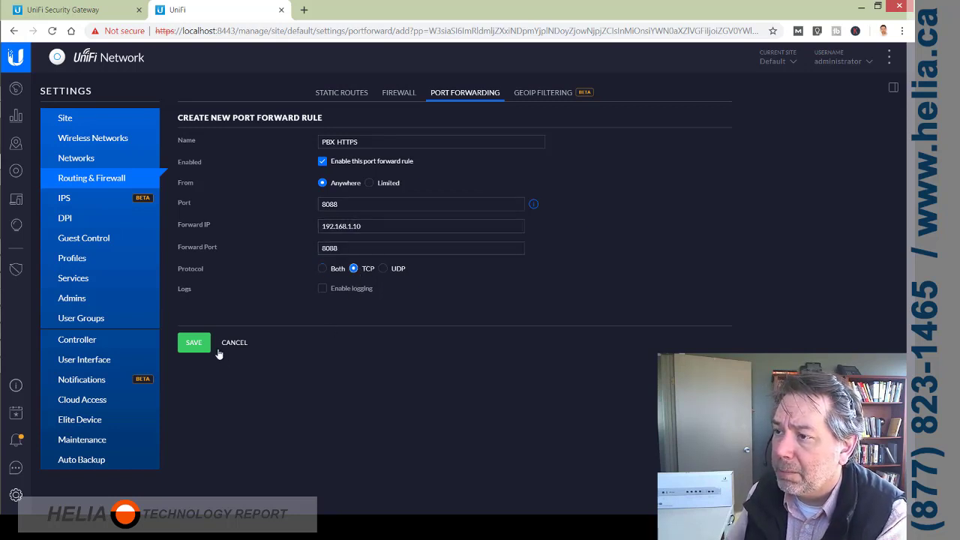
pyautogui.click(192, 344)
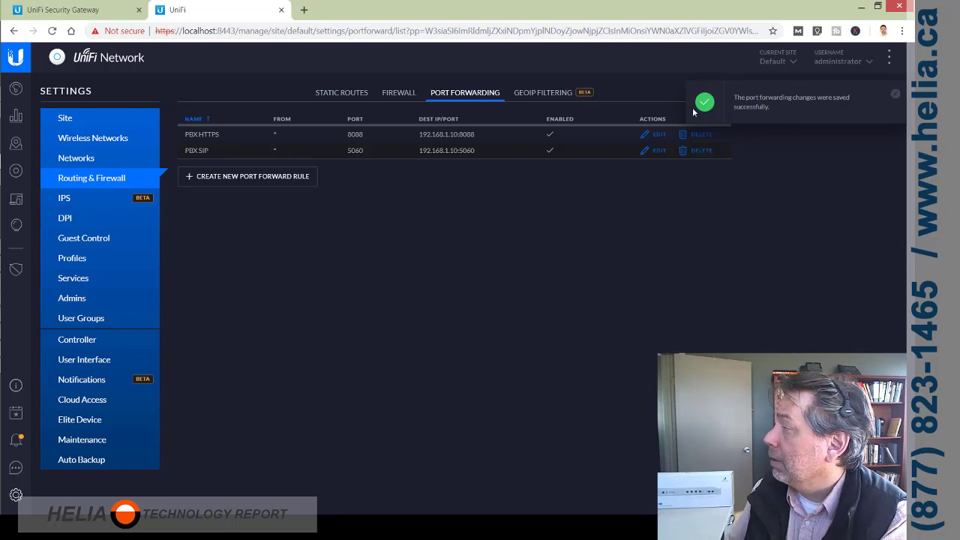
pyautogui.click(231, 180)
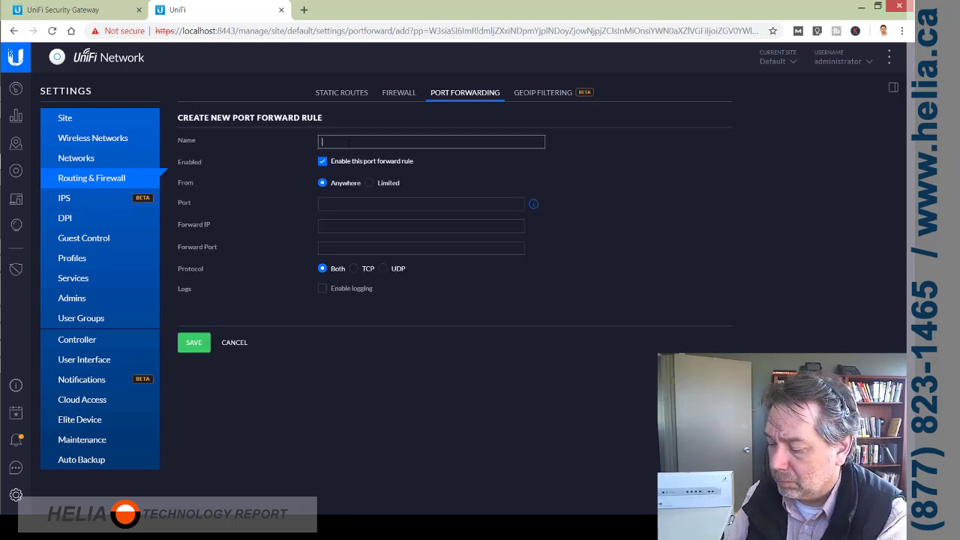
pyautogui.write('PBX RT')
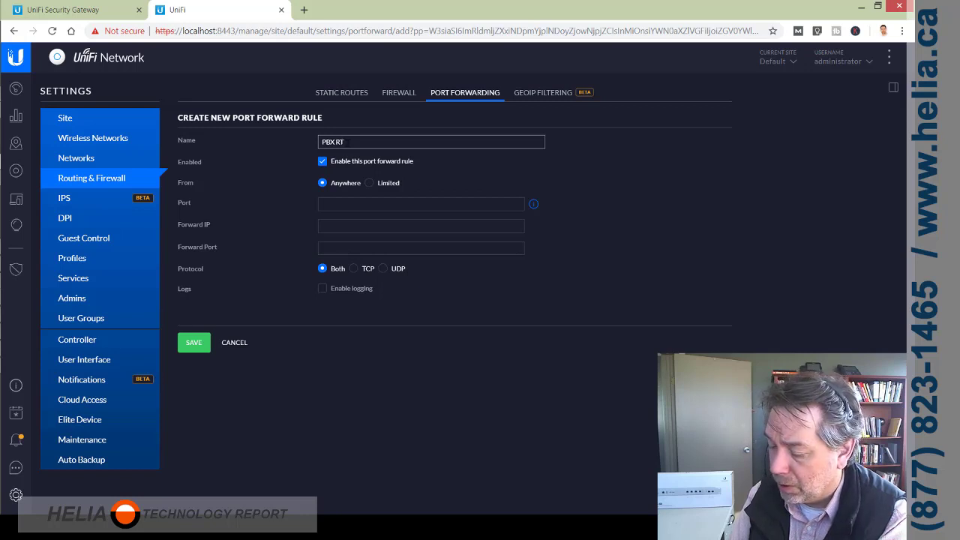
pyautogui.write('H')
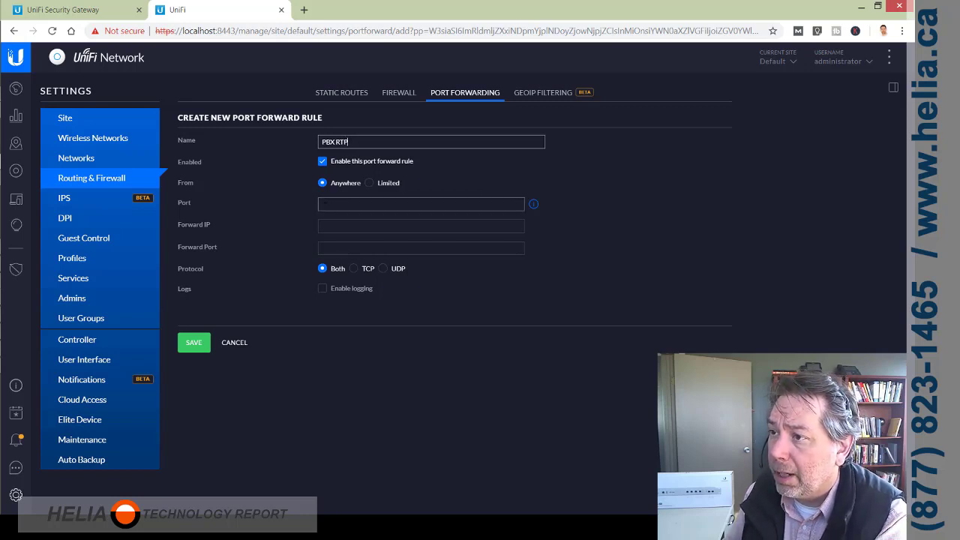
pyautogui.click(331, 208)
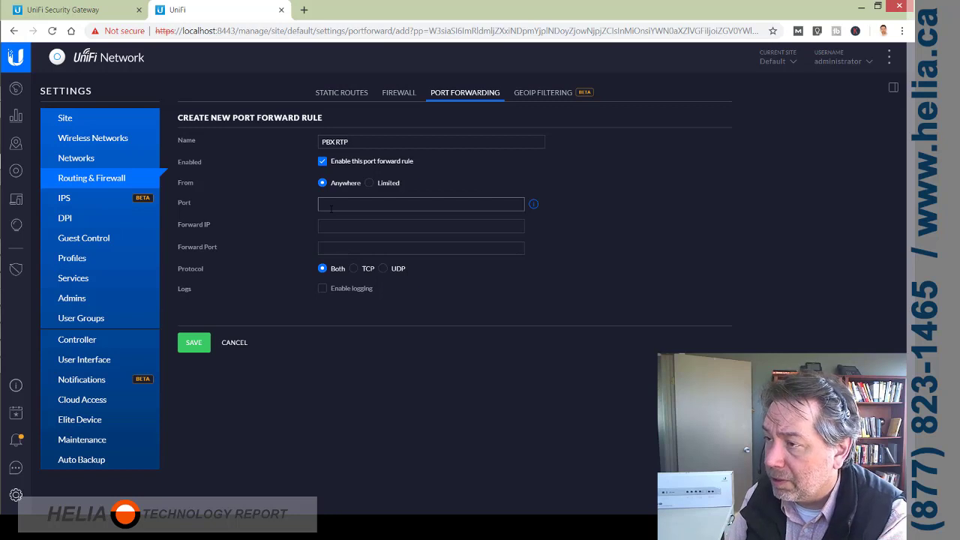
pyautogui.write('1000')
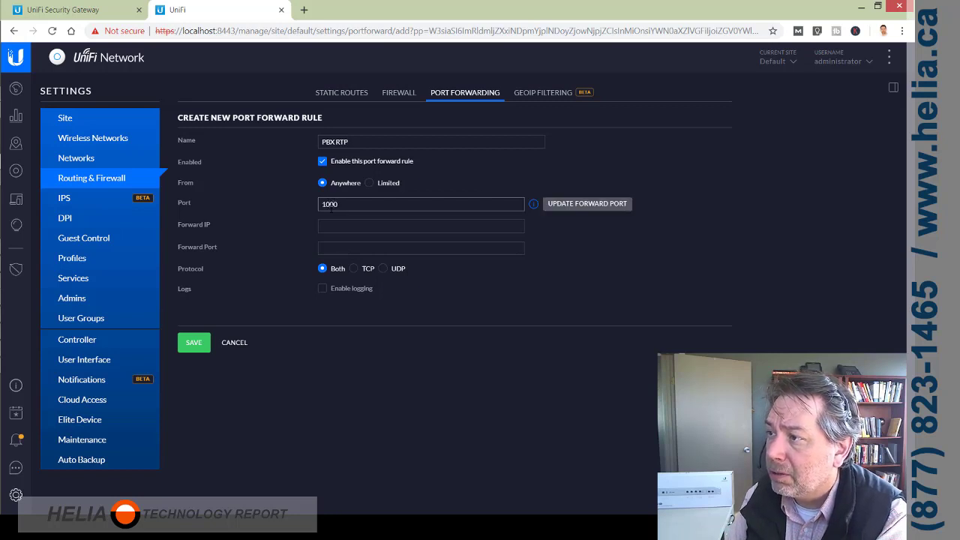
pyautogui.write('0')
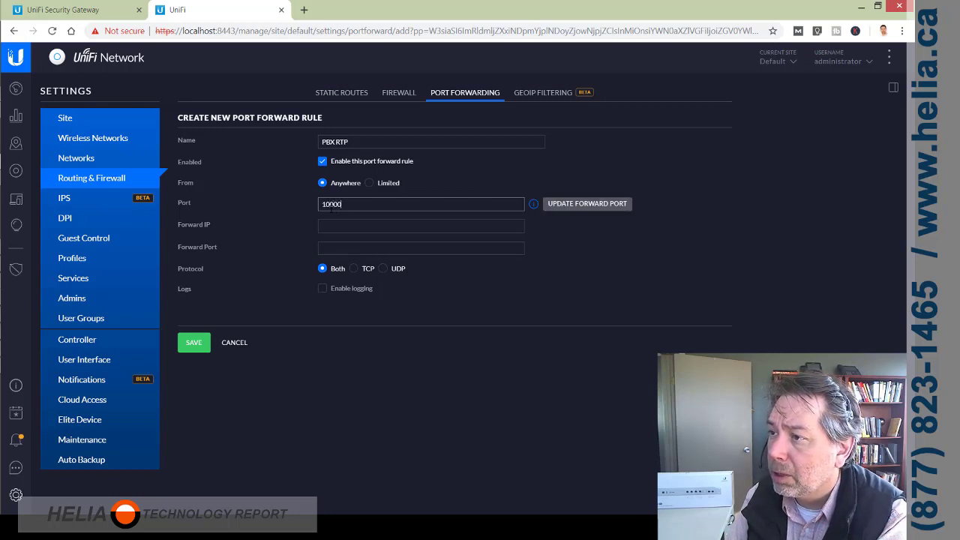
pyautogui.write('-12000')
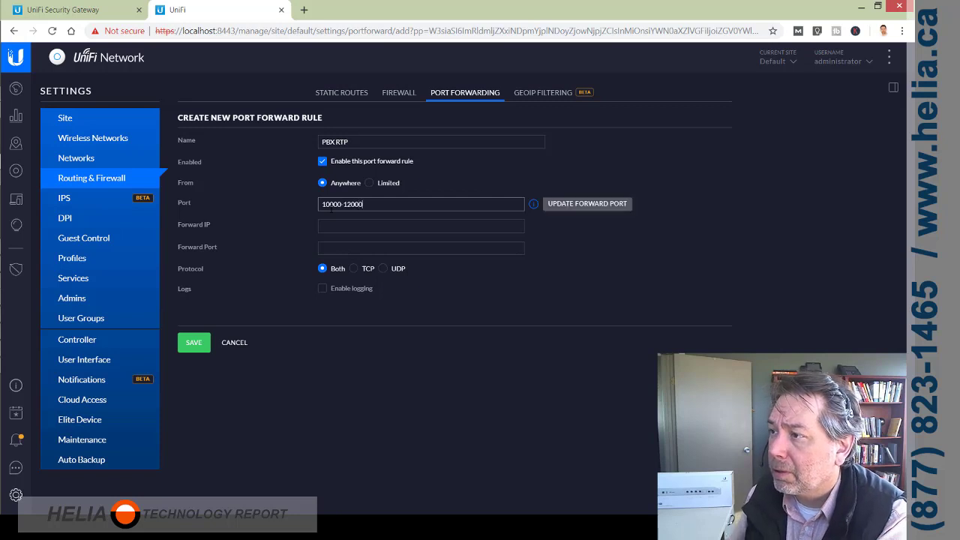
pyautogui.click(577, 206)
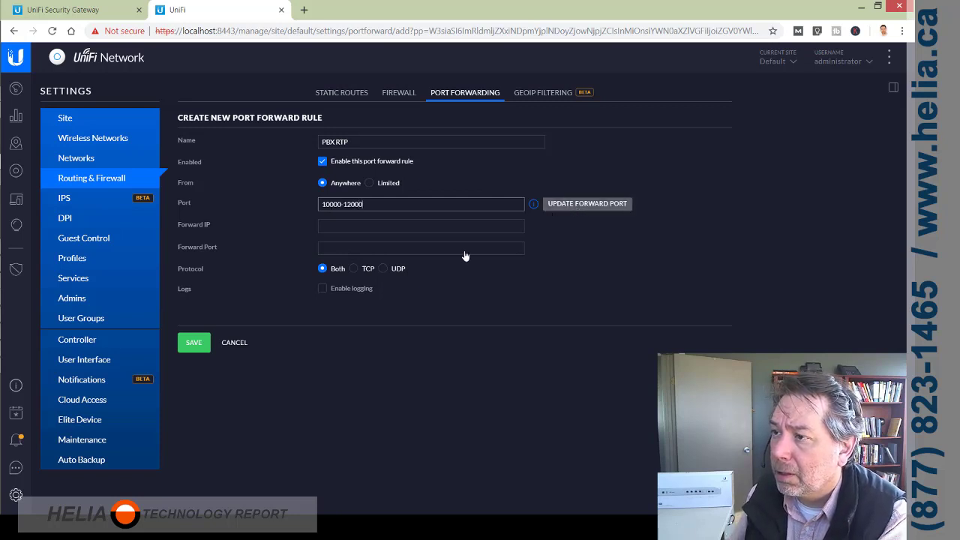
pyautogui.click(330, 227)
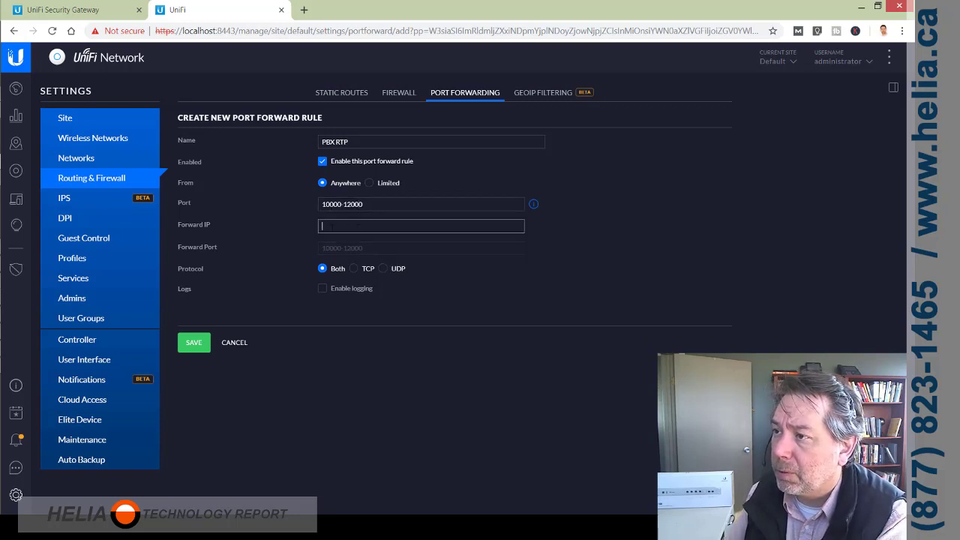
pyautogui.write('192.168.')
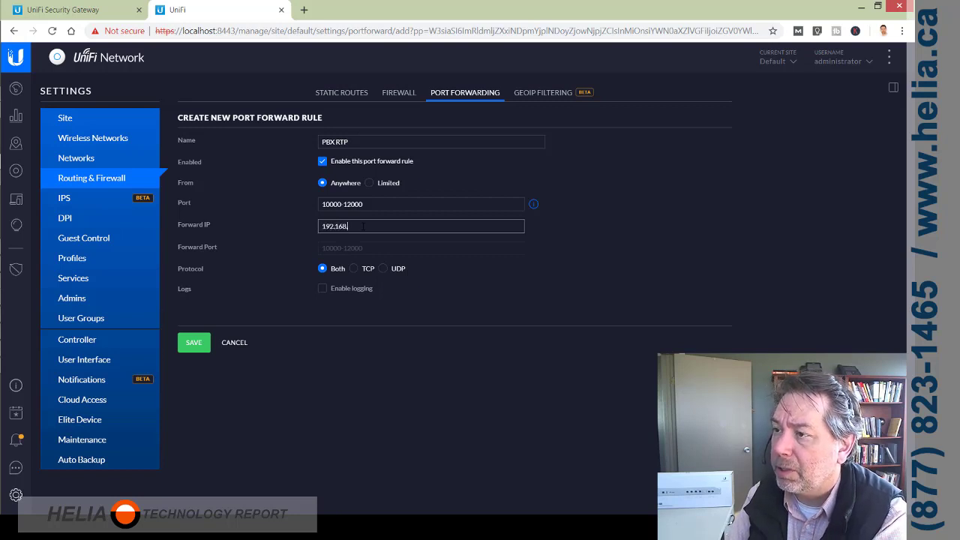
pyautogui.write('1.10')
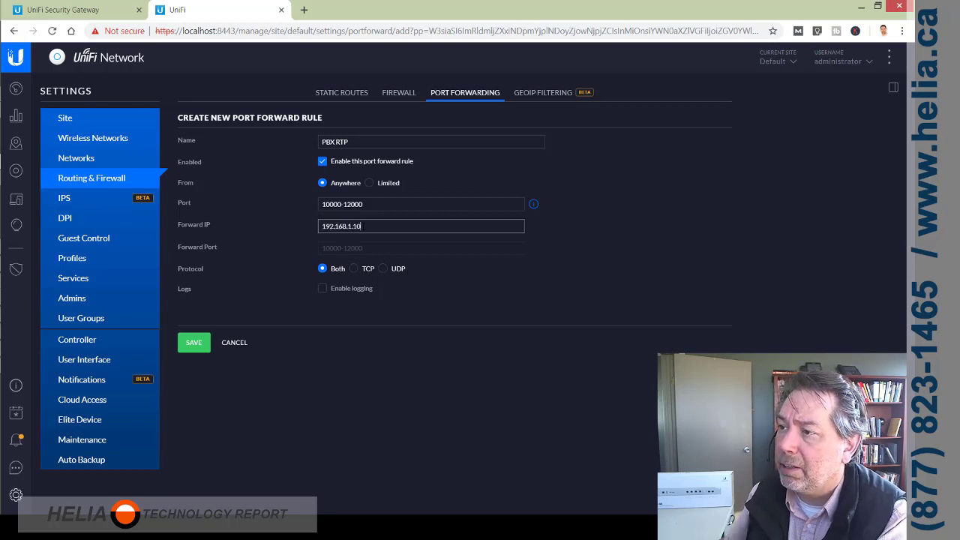
pyautogui.click(384, 270)
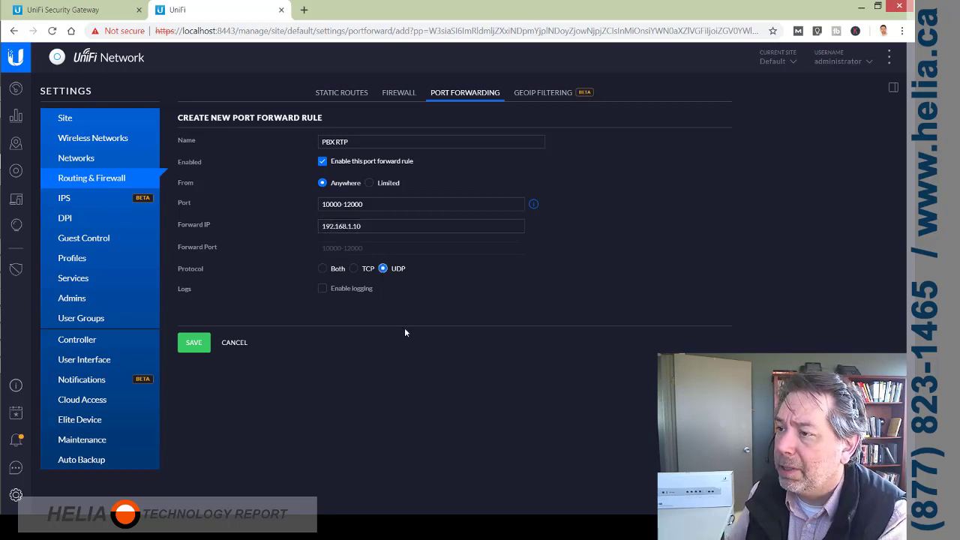
pyautogui.click(192, 344)
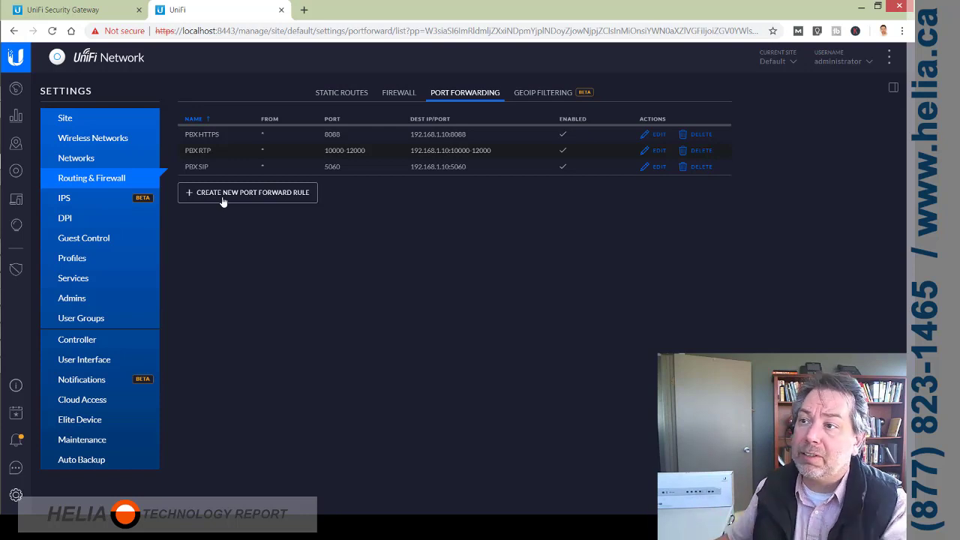
# - Start a fourth port forward rule named "PBX Linkus Soft Phone" with port 8111
pyautogui.click(221, 198)
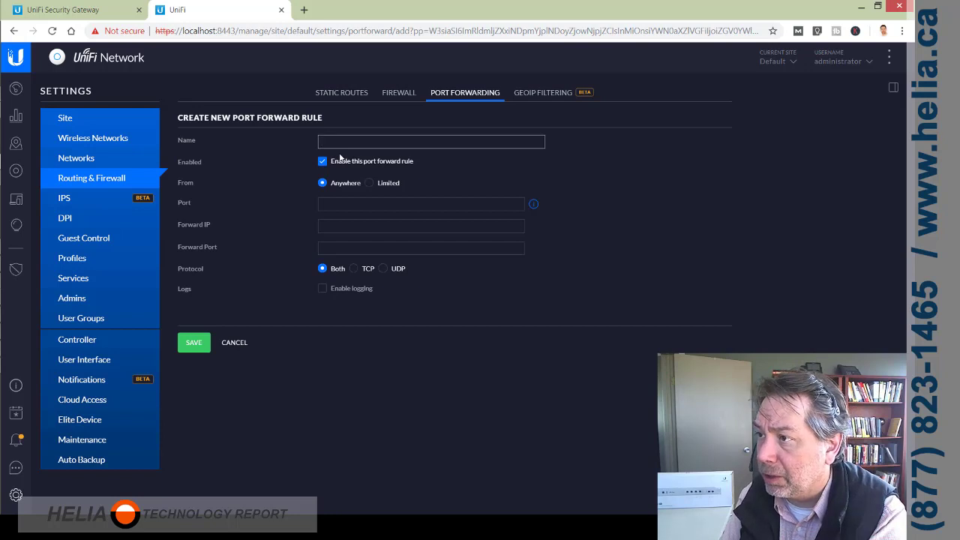
pyautogui.write('Lin')
pyautogui.press('BackSpace')
pyautogui.press('BackSpace')
pyautogui.press('BackSpace')
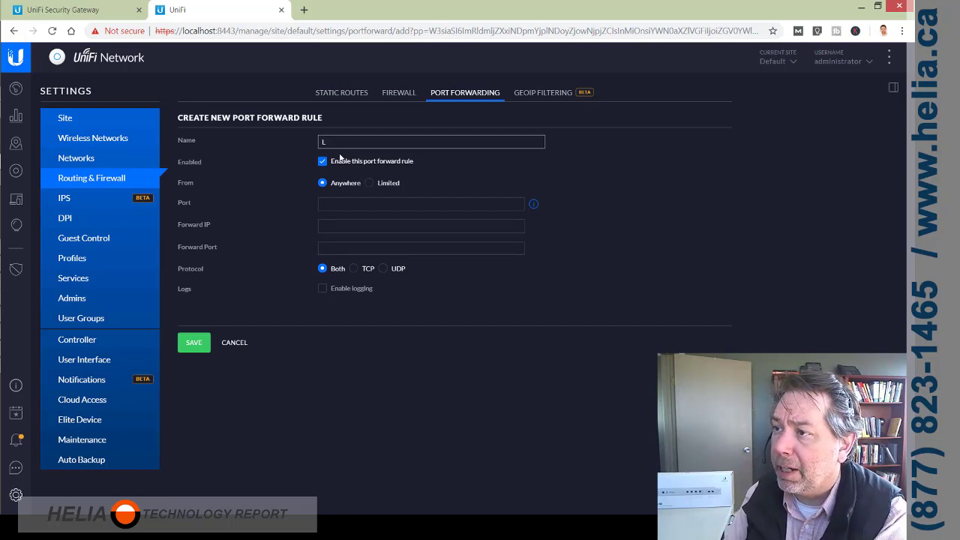
pyautogui.write('PBX Linku')
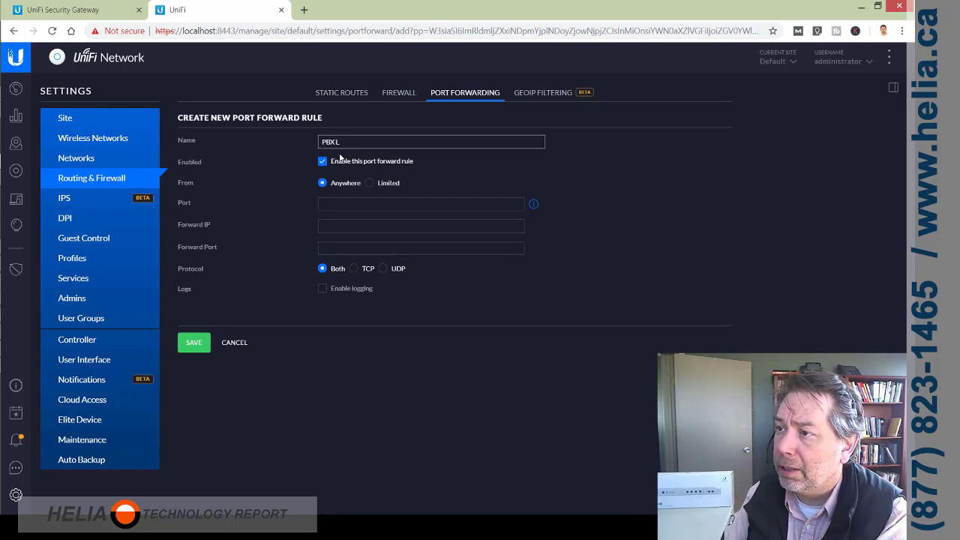
pyautogui.write('s Soft Phone')
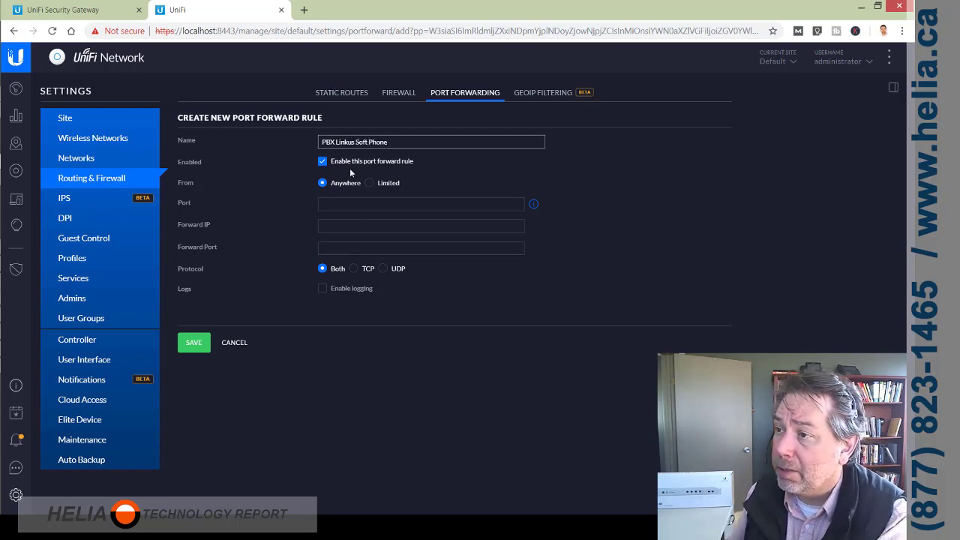
pyautogui.click(347, 202)
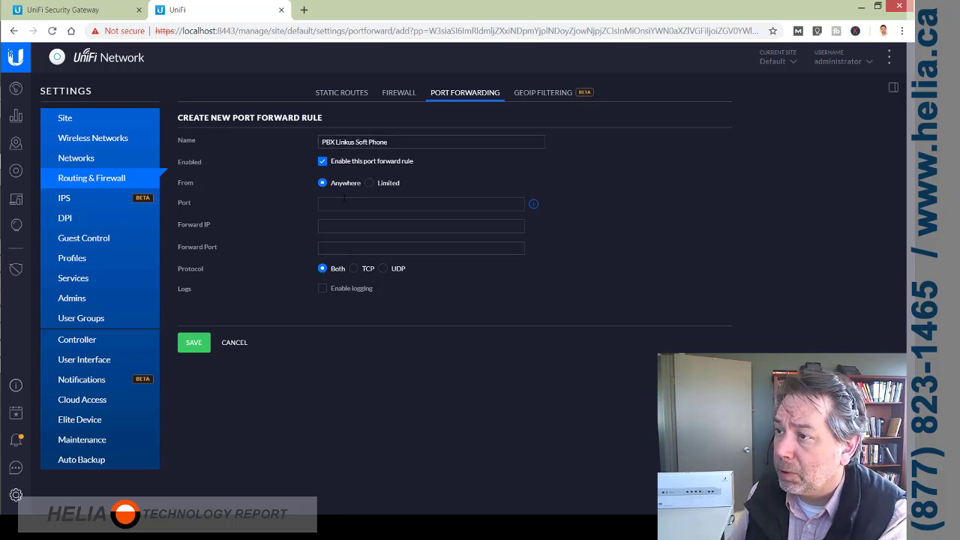
pyautogui.write('8111')
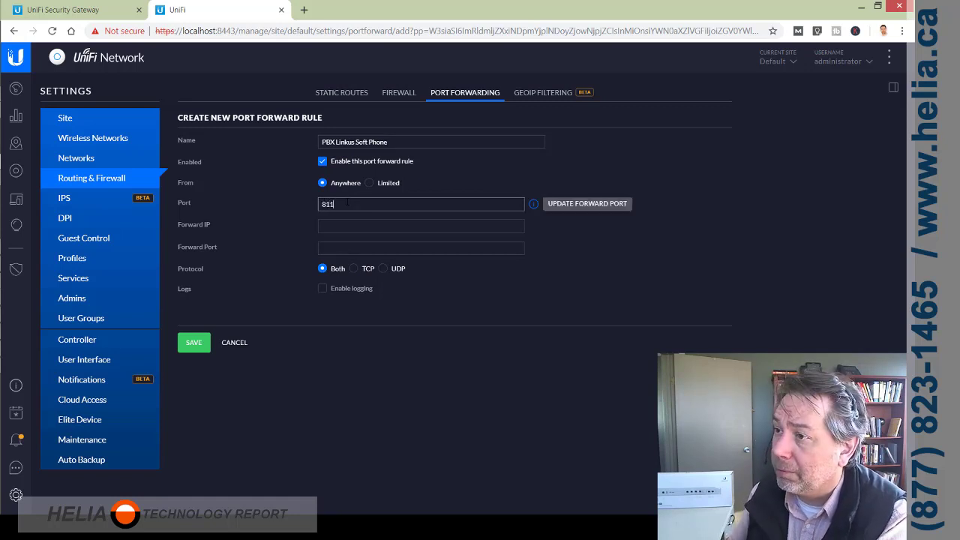
# - Forward the PBX Linkus Soft Phone rule to 192.168.1.10 on port 8111, and save it
pyautogui.click(362, 223)
pyautogui.write('1')
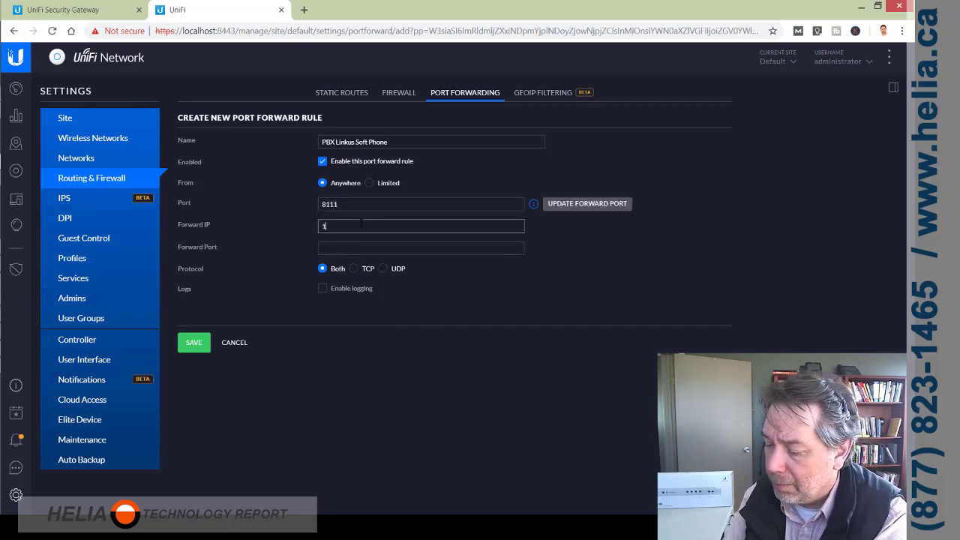
pyautogui.write('92.168.1.10')
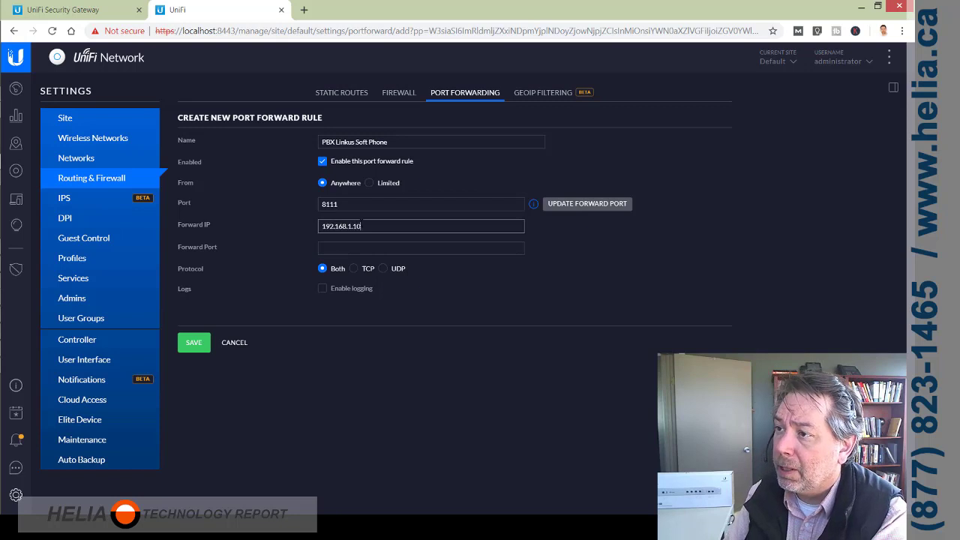
pyautogui.press('Tab')
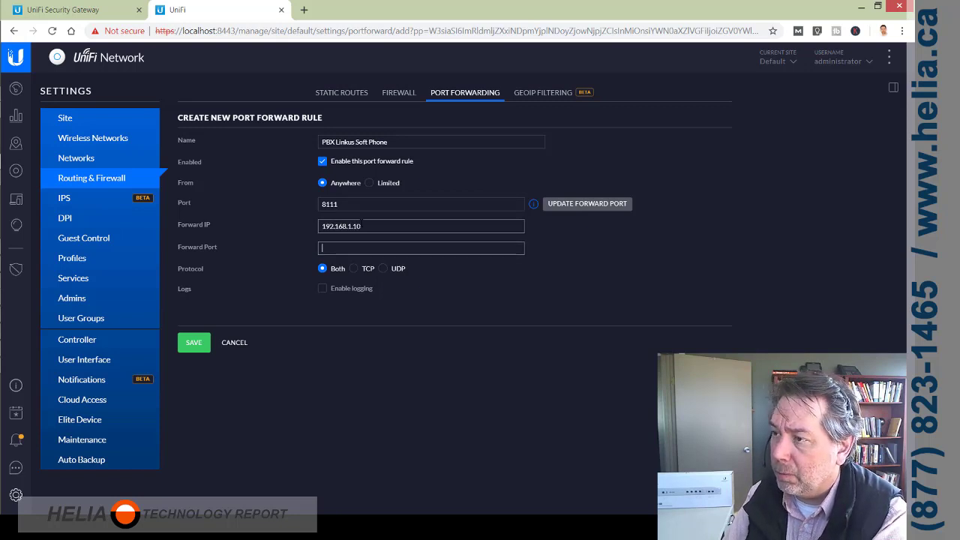
pyautogui.write('8111')
pyautogui.click(196, 345)
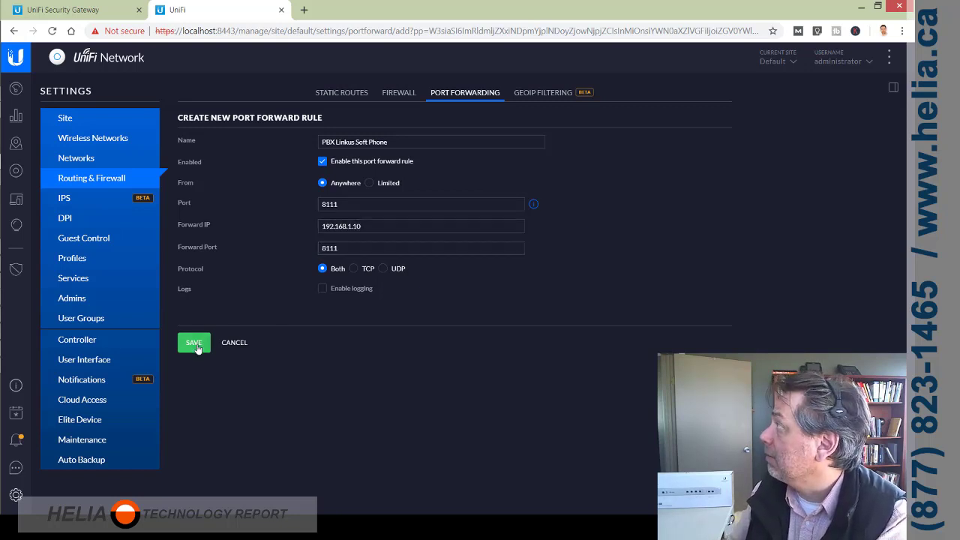
pyautogui.click(194, 343)
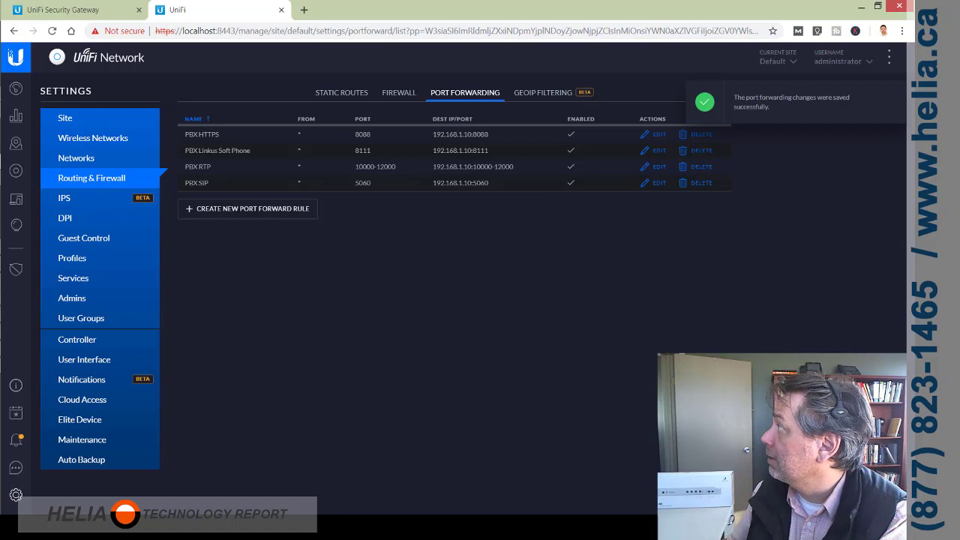